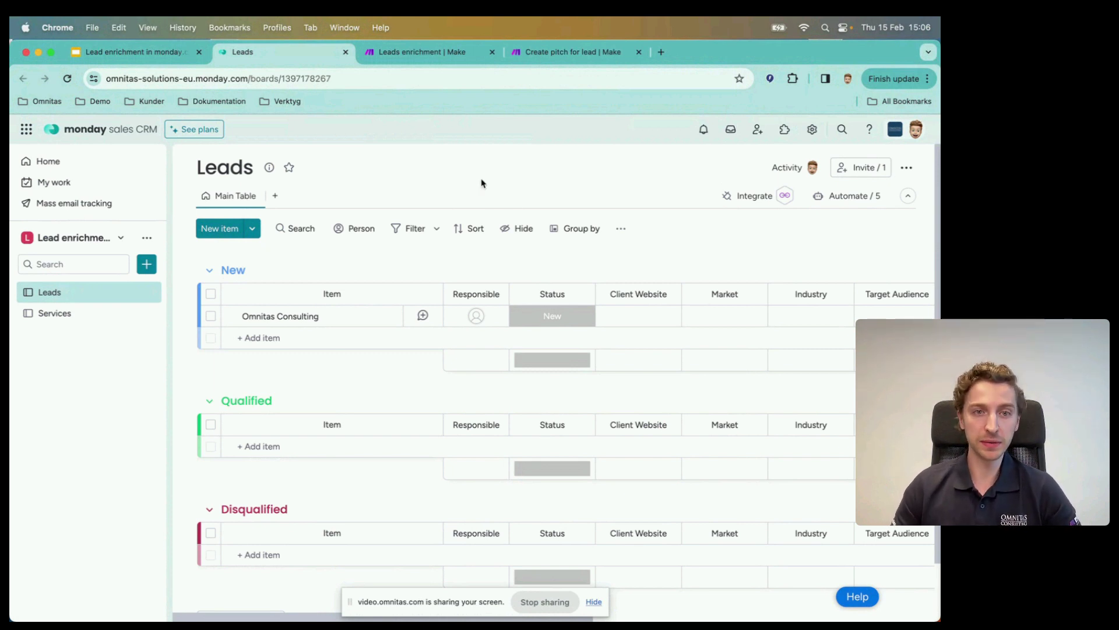
Assign a responsible person to the Omnitas Consulting lead in the New group
left_click(476, 318)
left_click(424, 400)
left_click(707, 237)
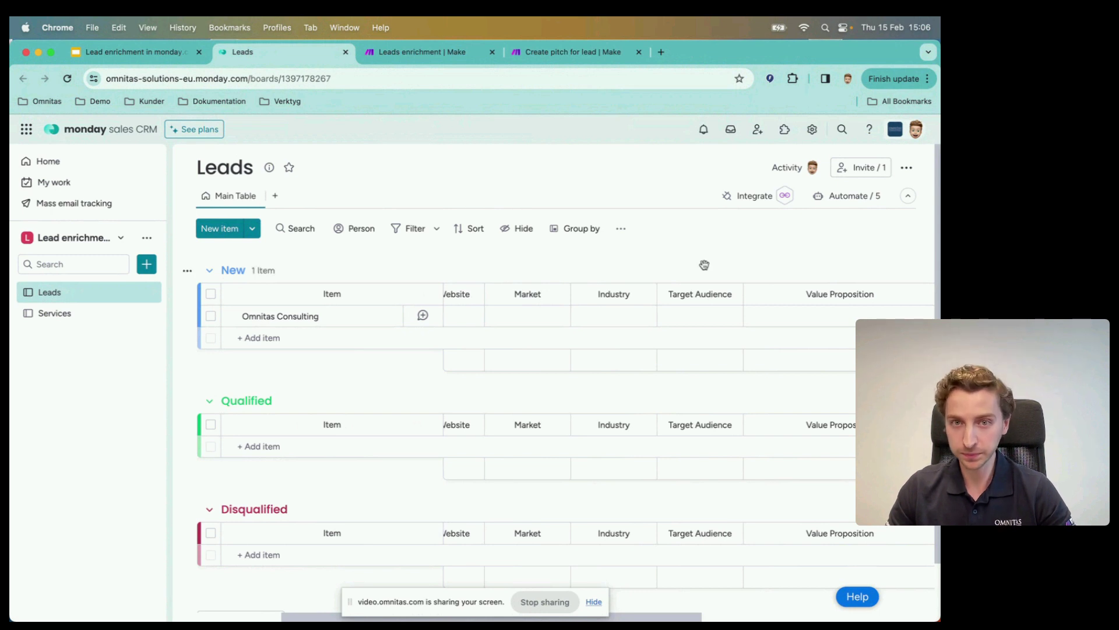
scroll(661, 258, "left", 4)
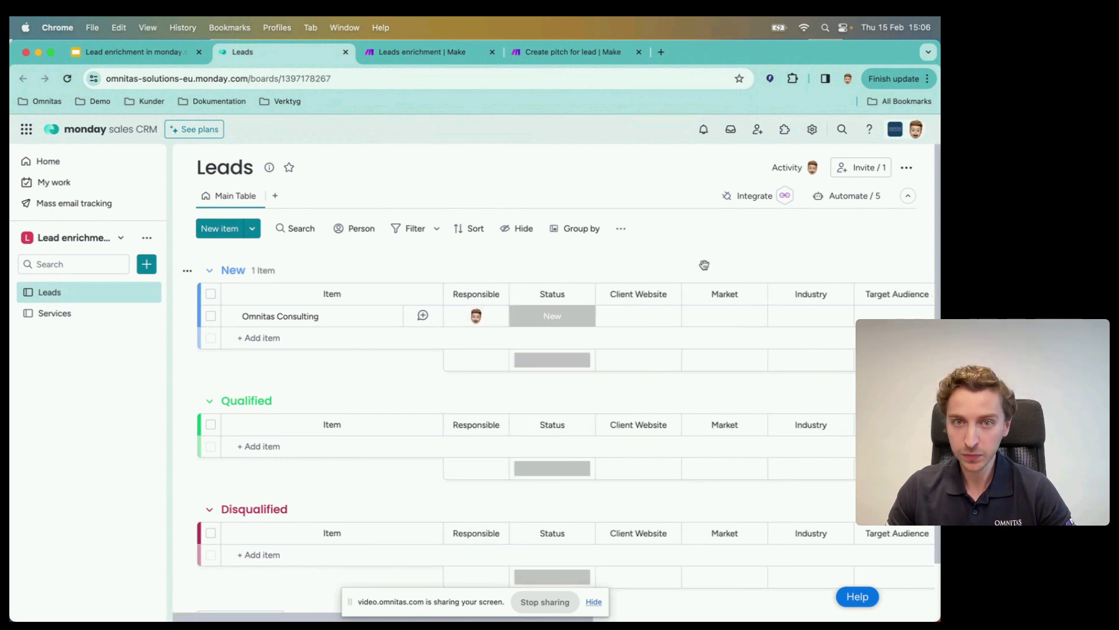
Set the Client Website link of the Omnitas Consulting lead to omnitas.com
left_click(644, 318)
type("om")
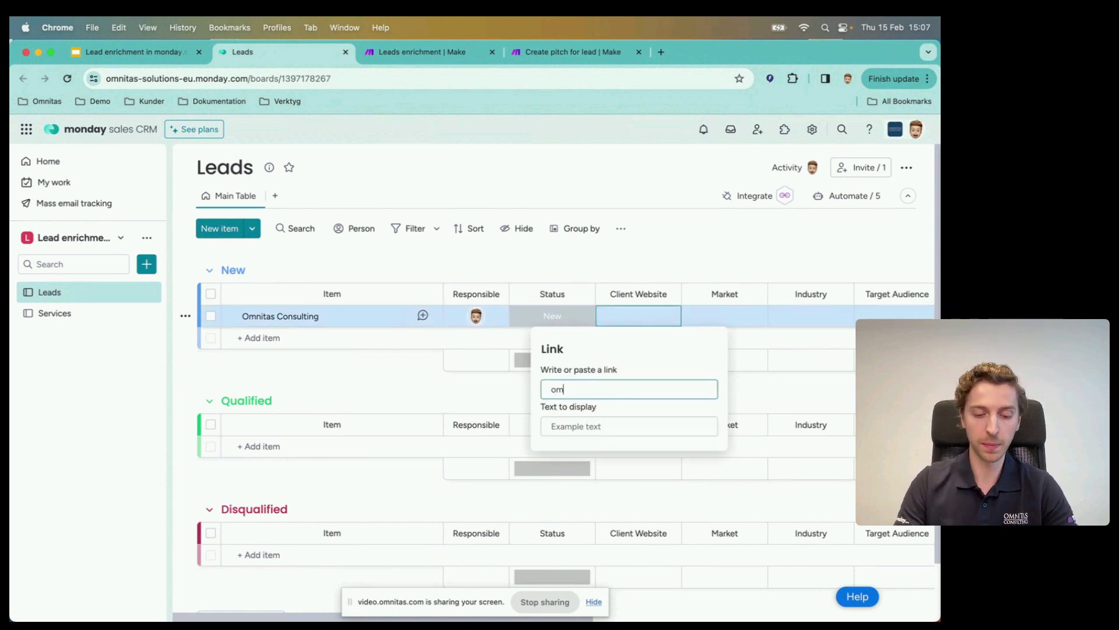
type("nitas.com")
key("Return")
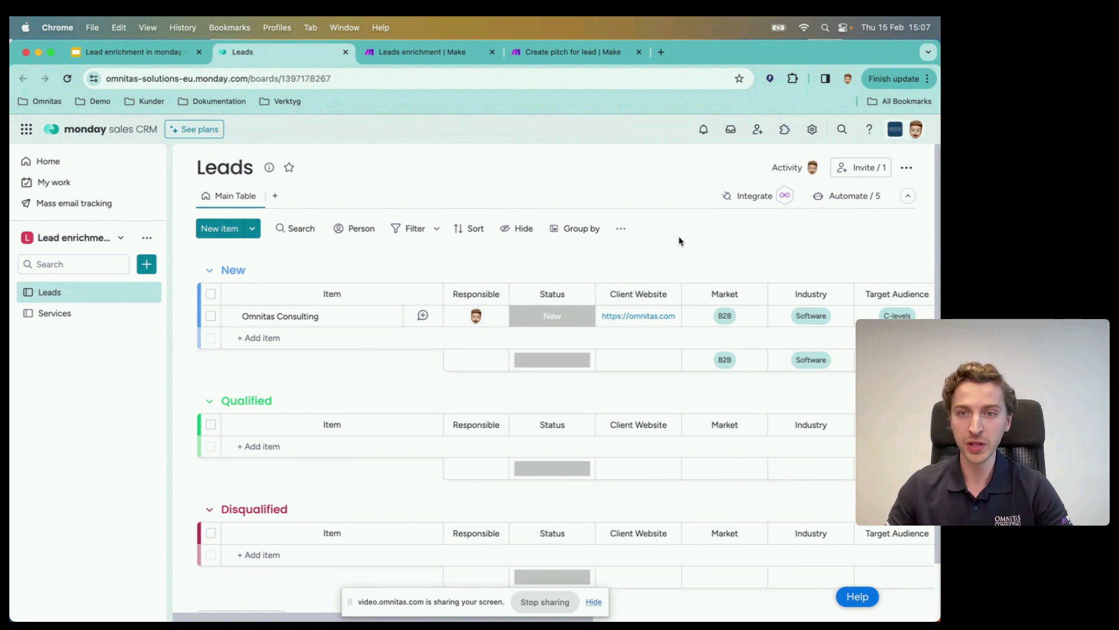
Review the lead's Market, Industry, Target Audience and full Value Proposition text across the board columns
scroll(704, 235, "right", 3)
scroll(705, 235, "right", 2)
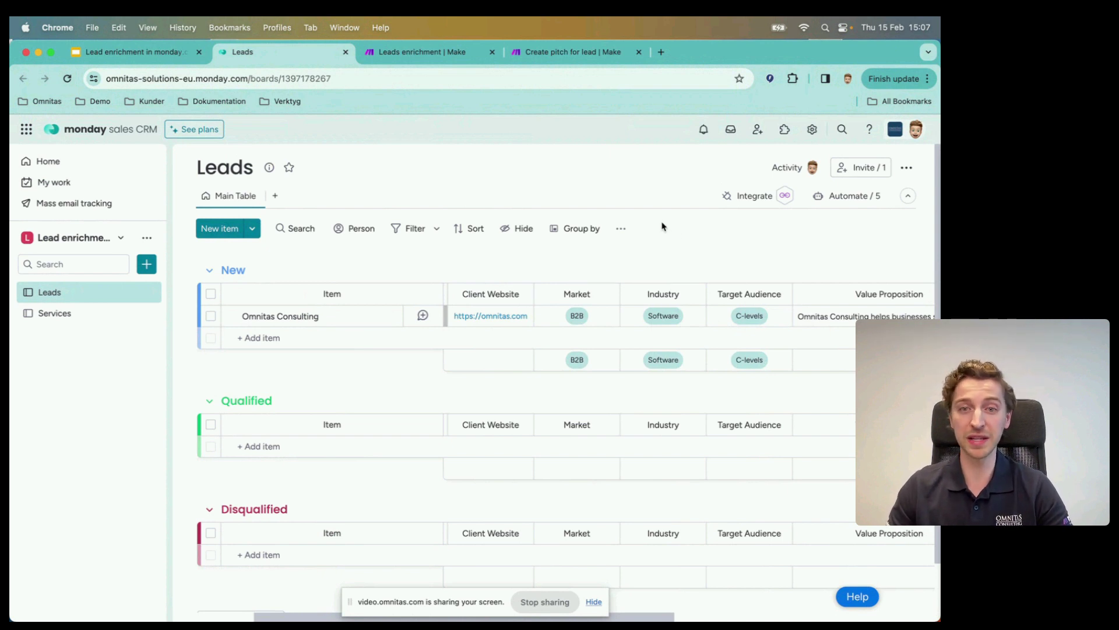
scroll(662, 226, "right", 1)
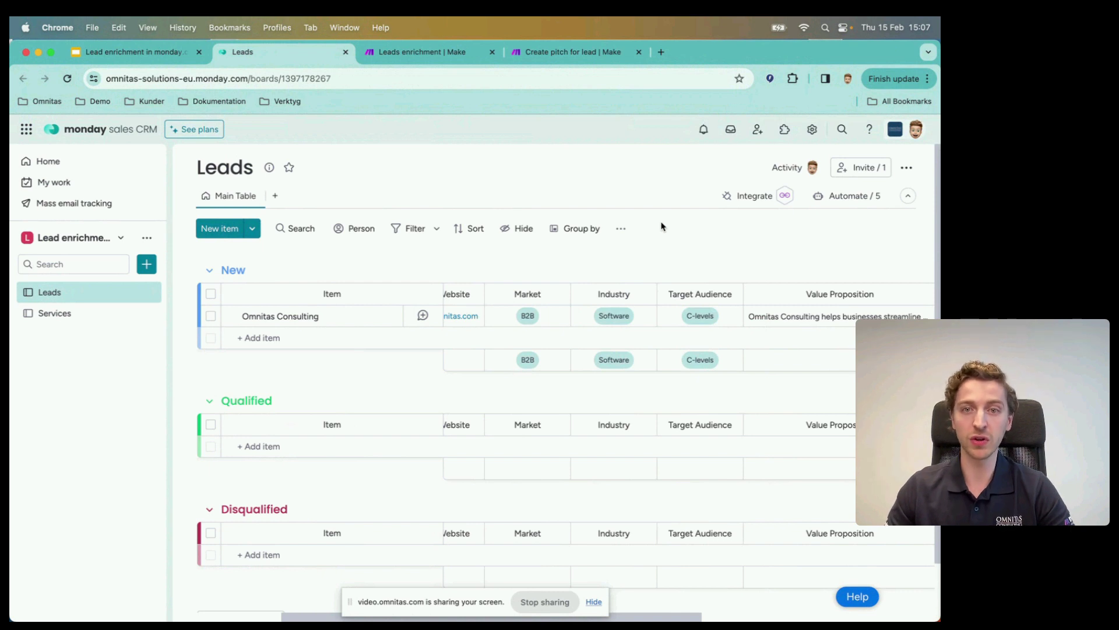
scroll(662, 227, "right", 2)
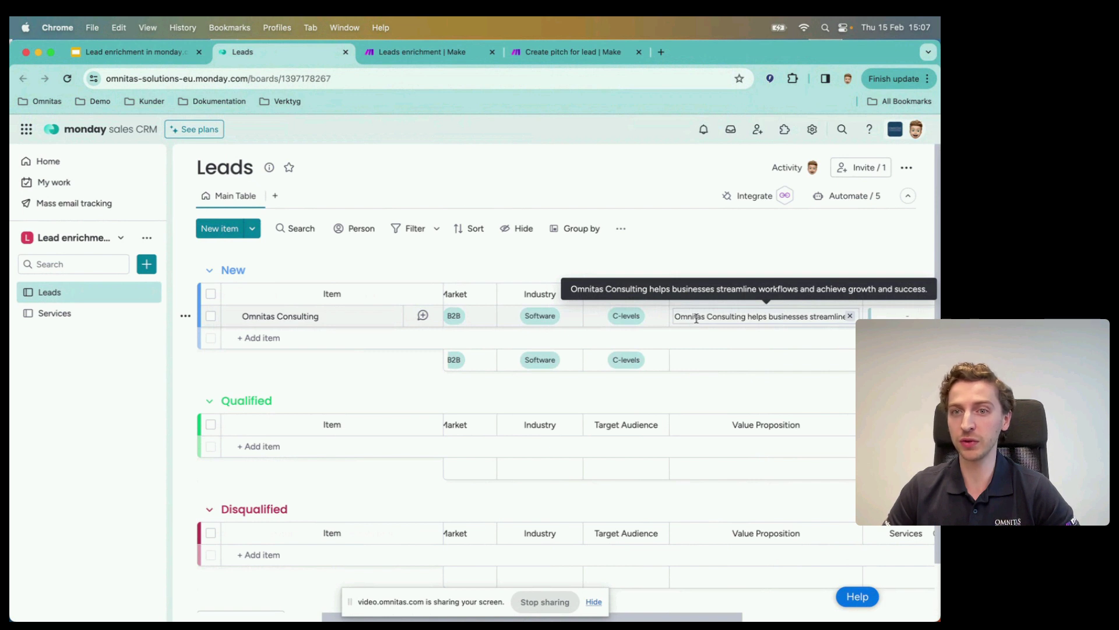
scroll(709, 241, "left", 8)
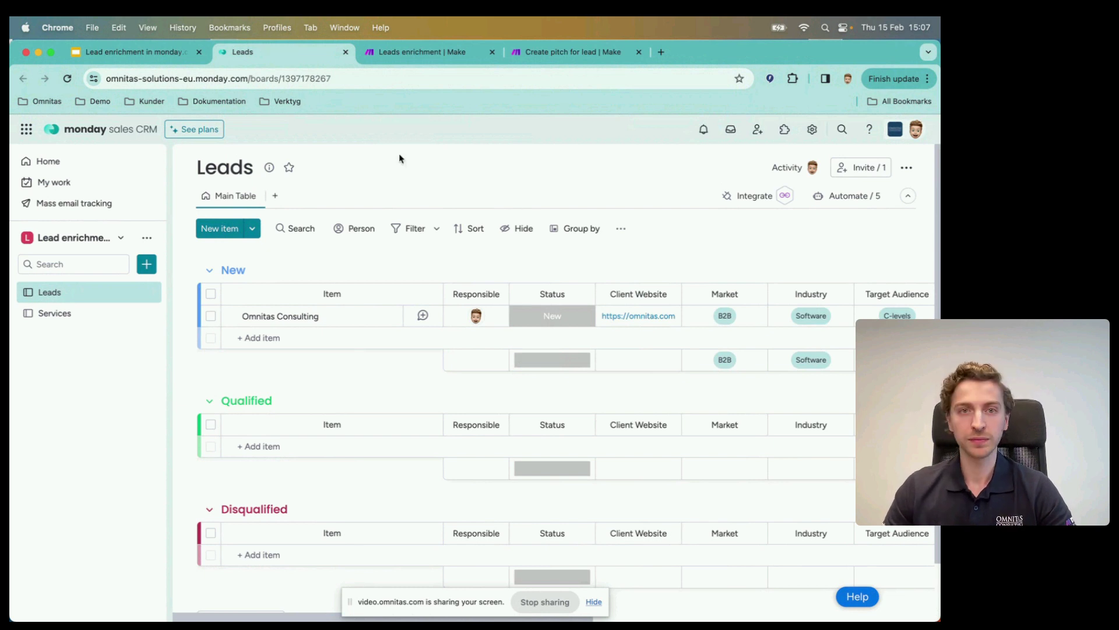
Switch to the Leads enrichment scenario in Make and view its starting Monday and Get website info modules
left_click(444, 56)
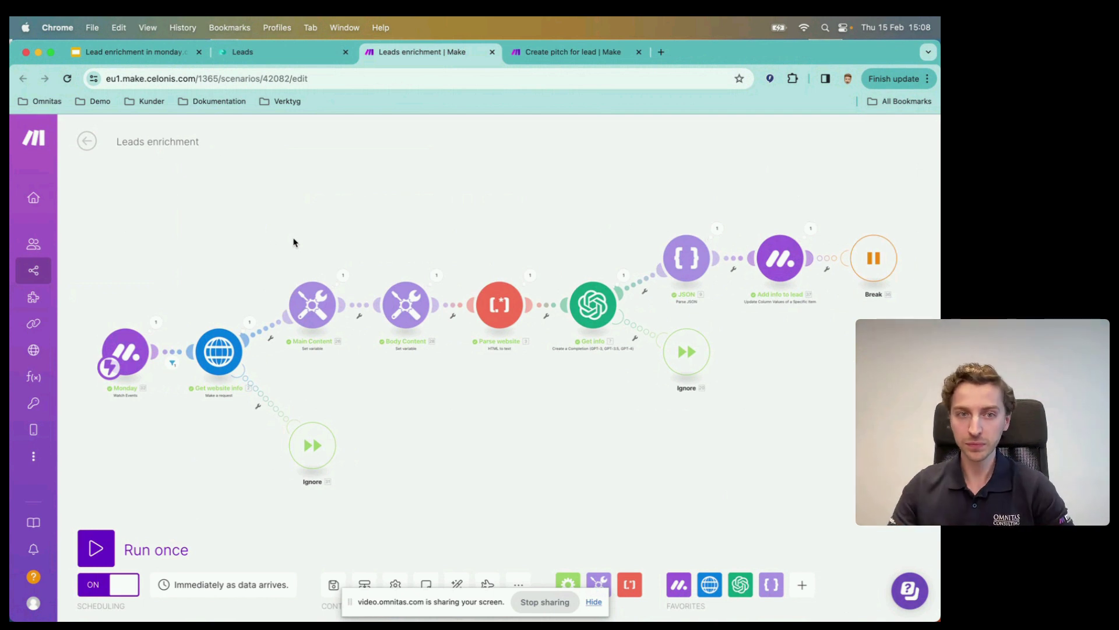
left_click_drag(187, 250, 439, 220)
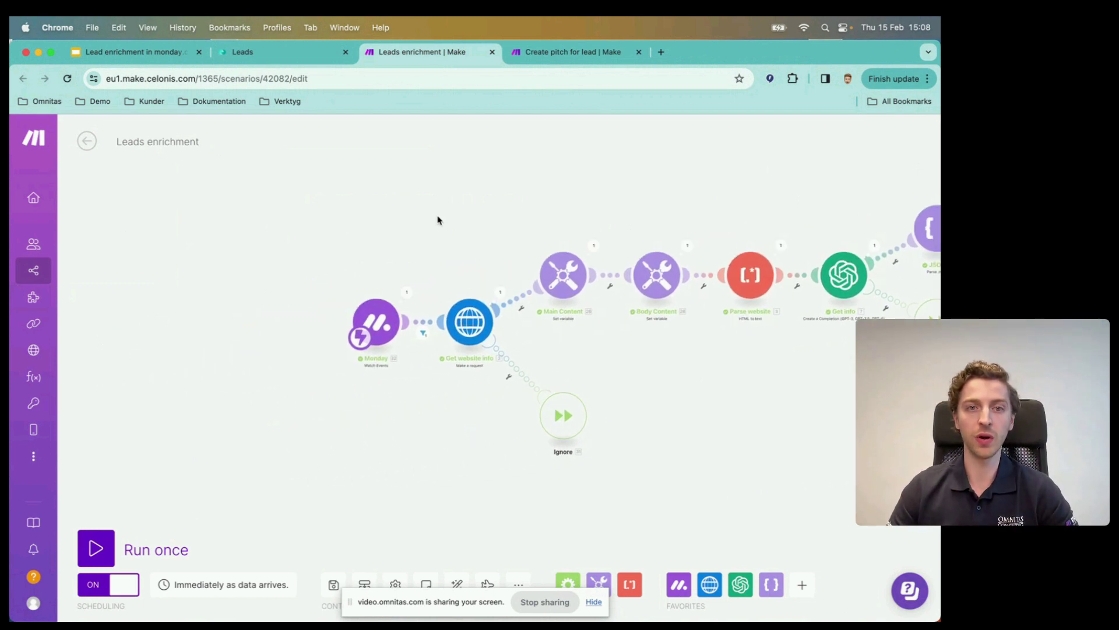
scroll(396, 388, "up", 2)
left_click_drag(448, 378, 449, 392)
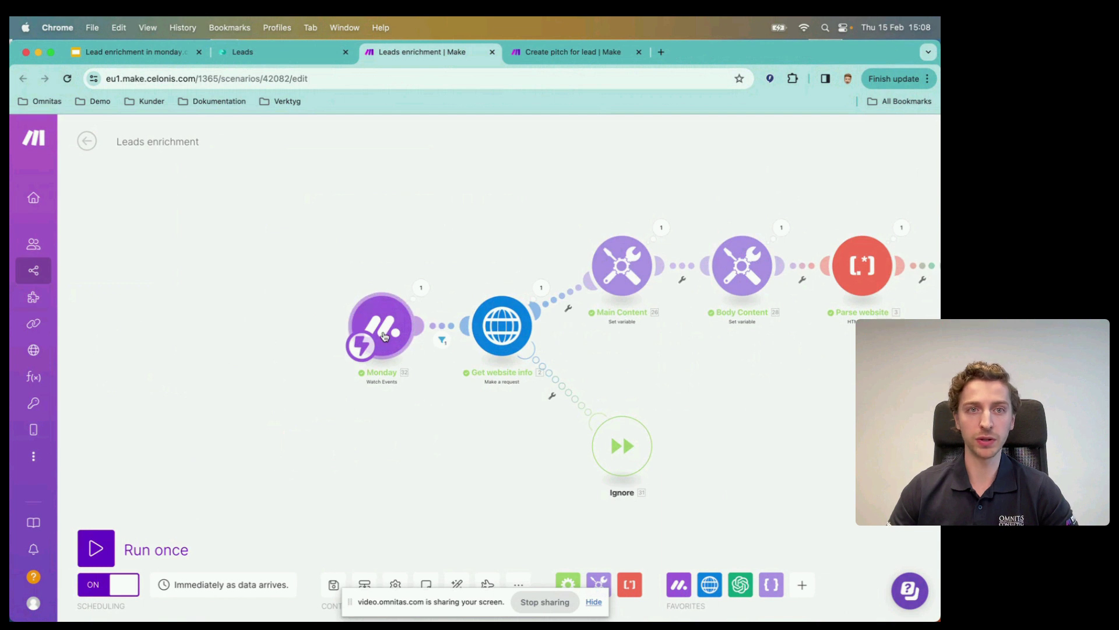
Switch back to the monday Leads board and check its board automations for the Client Website webhook
left_click(279, 52)
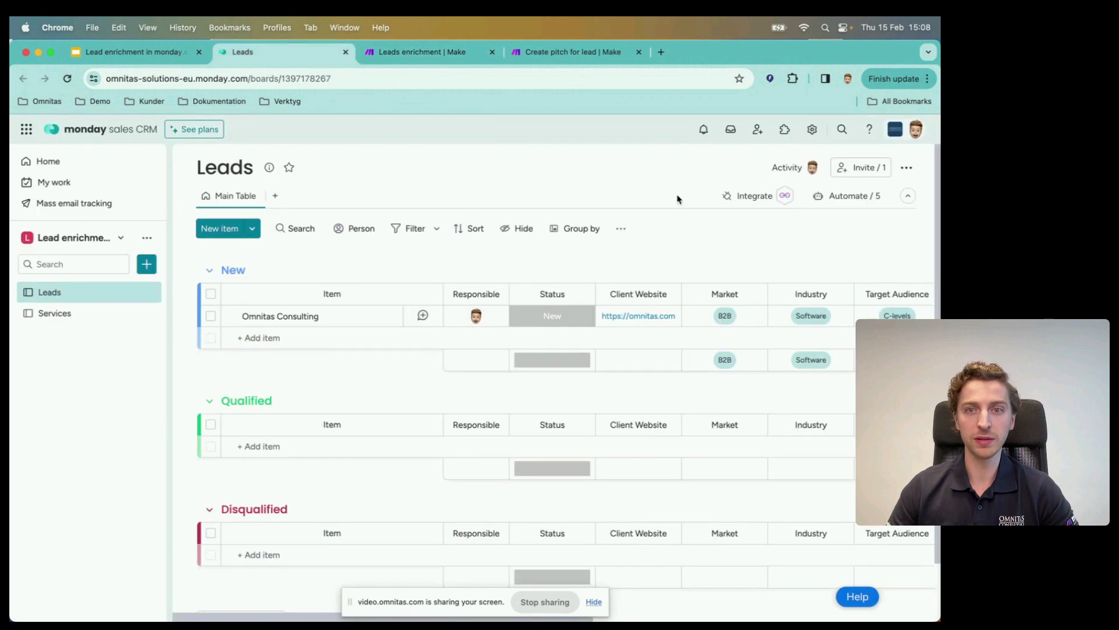
left_click(752, 201)
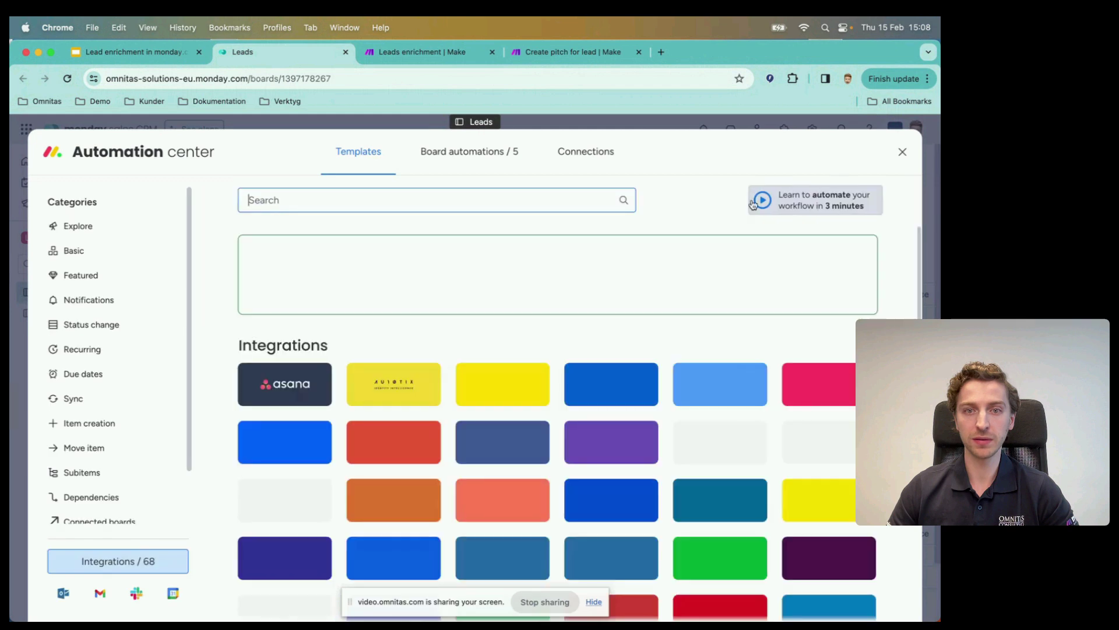
left_click(497, 153)
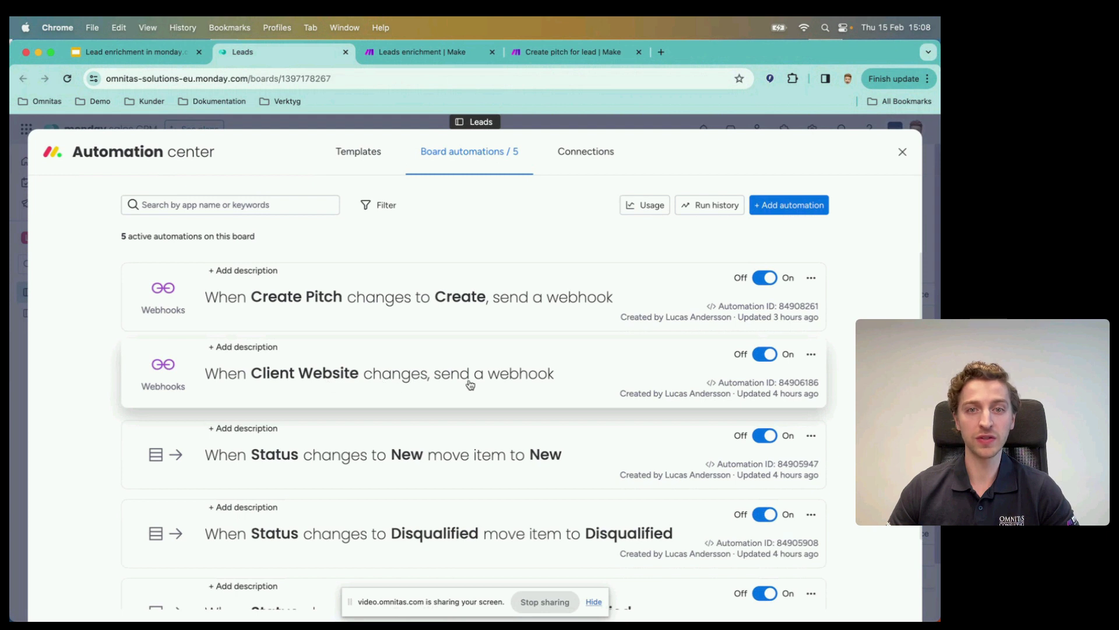
left_click(903, 152)
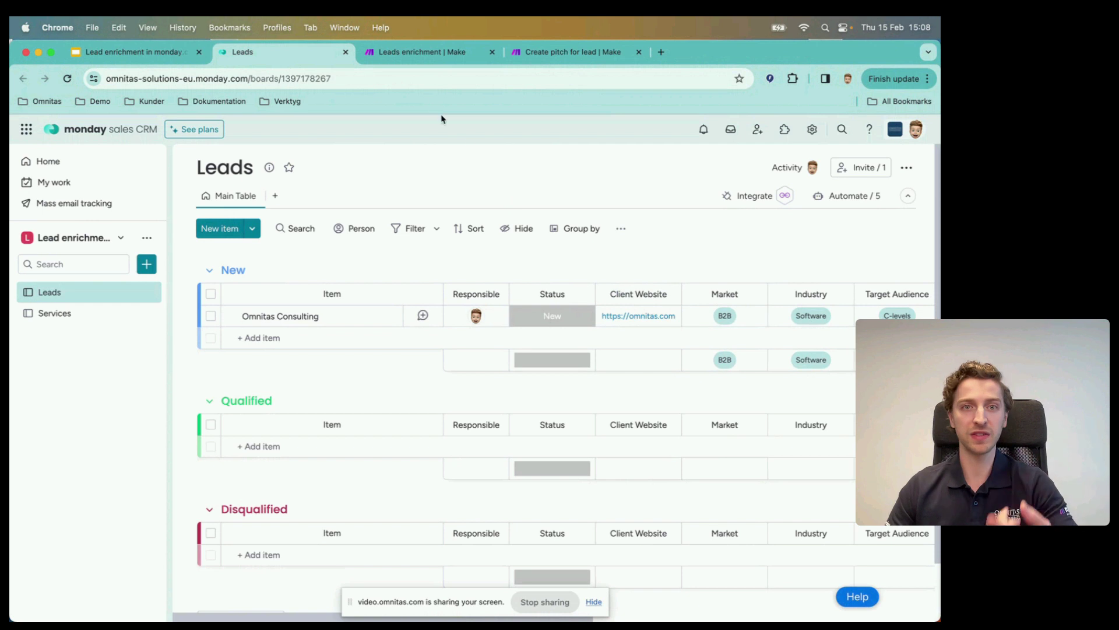
Return to the Leads enrichment scenario in Make and inspect the Get website info module's HTTP request settings
left_click(426, 53)
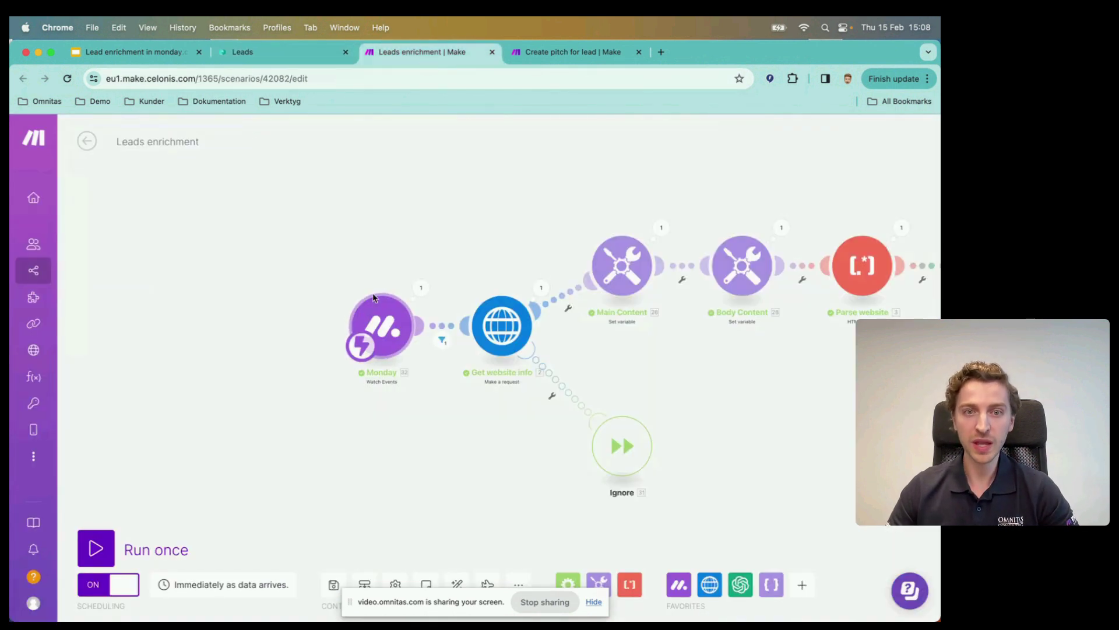
scroll(430, 342, "down", 3)
scroll(343, 328, "up", 3)
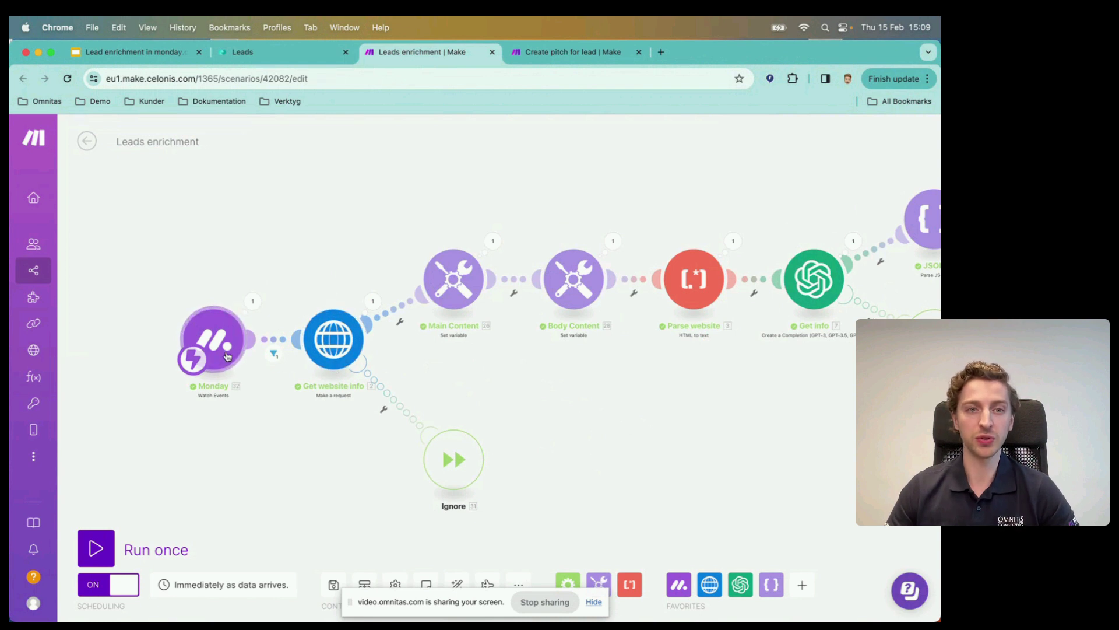
left_click(325, 340)
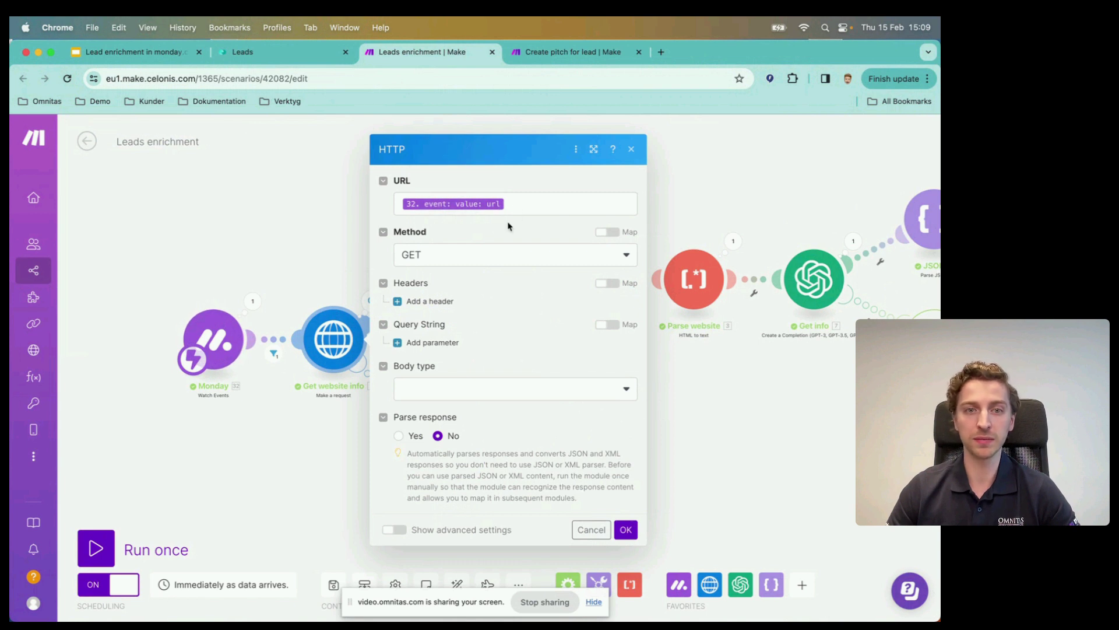
left_click(315, 238)
Inspect the variable settings of the Main Content and Body Content modules, closing each without changes
left_click_drag(523, 360, 375, 411)
left_click(306, 320)
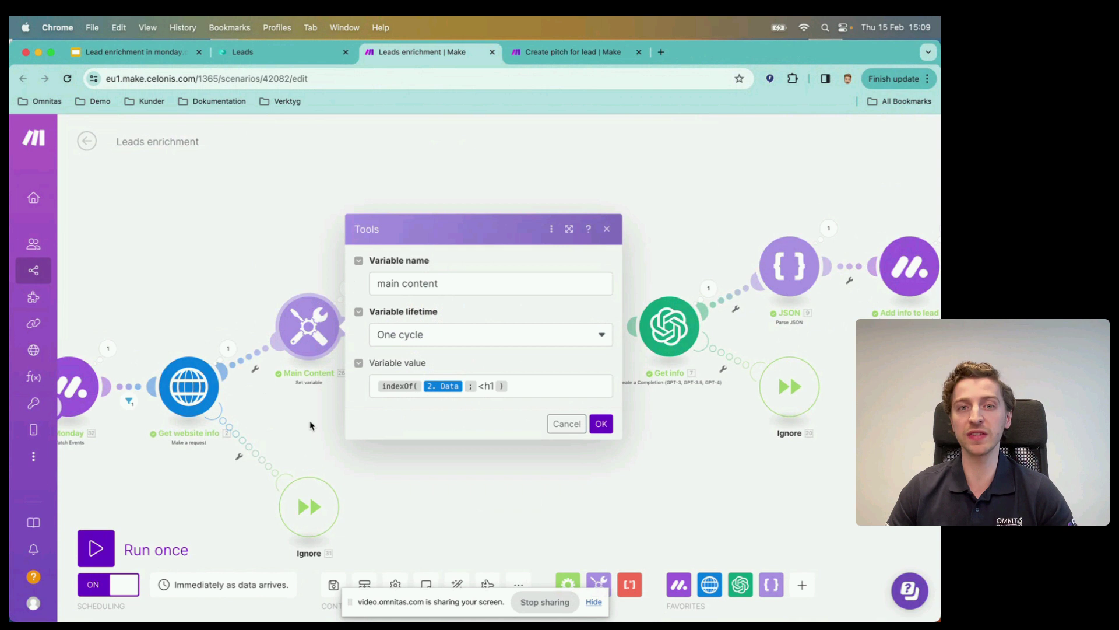
left_click(309, 425)
left_click(436, 345)
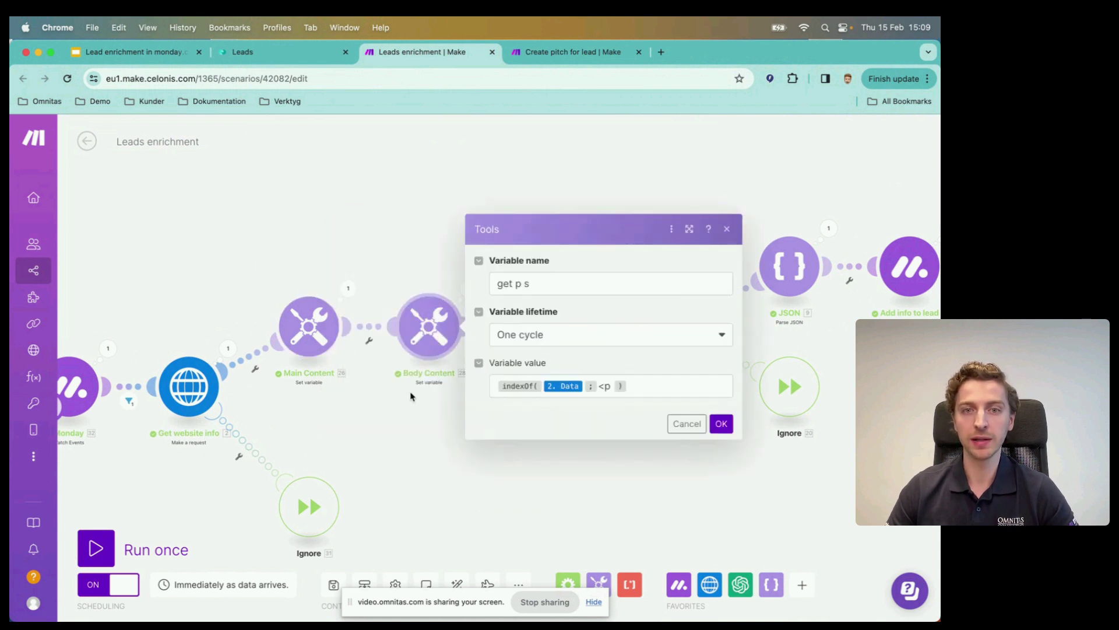
left_click(411, 428)
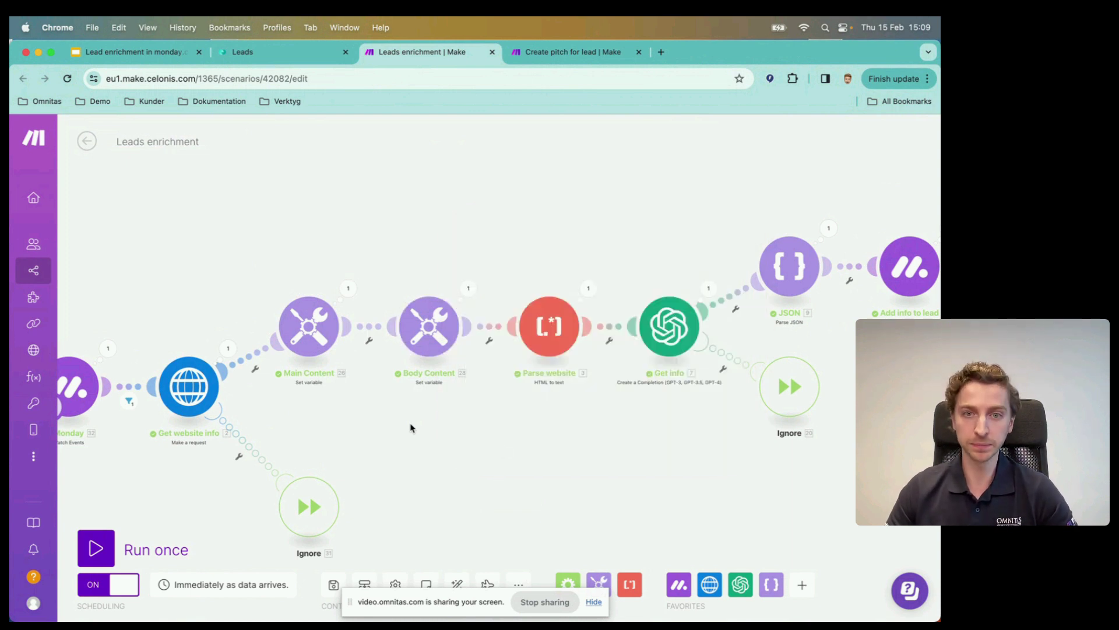
Inspect the HTML expression in the Parse website text parser module
left_click_drag(595, 453, 437, 450)
left_click(391, 324)
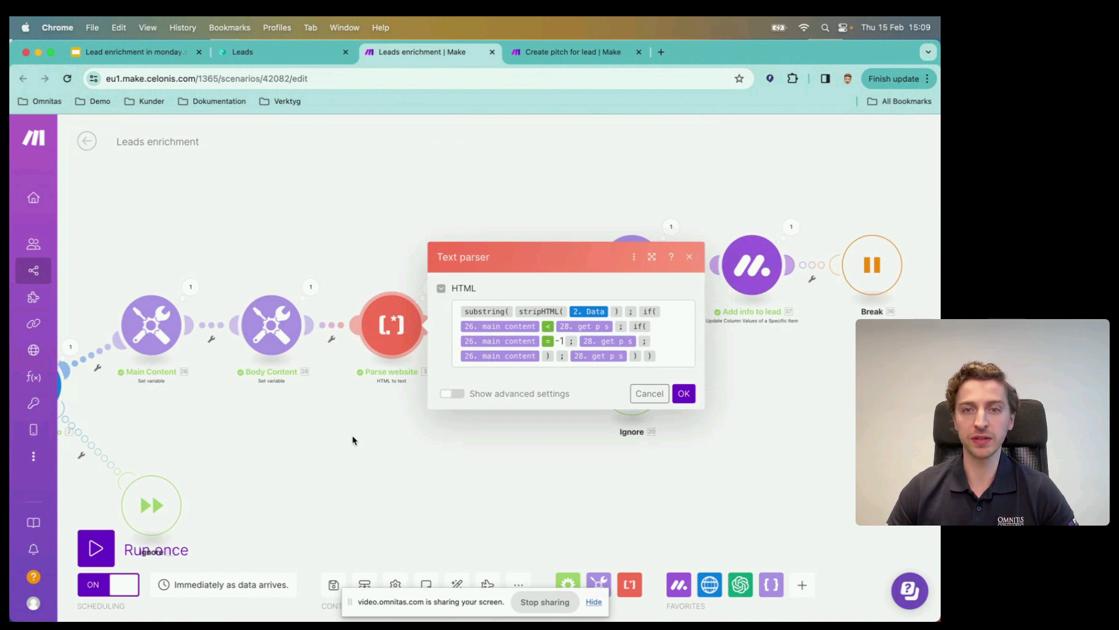
left_click(352, 441)
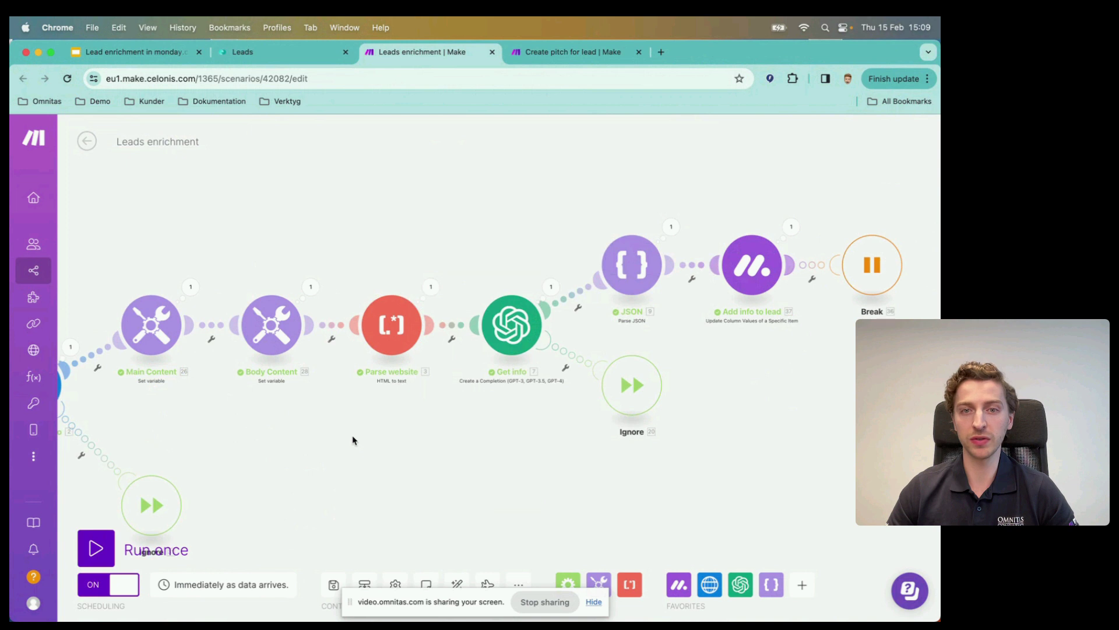
scroll(487, 455, "left", 2)
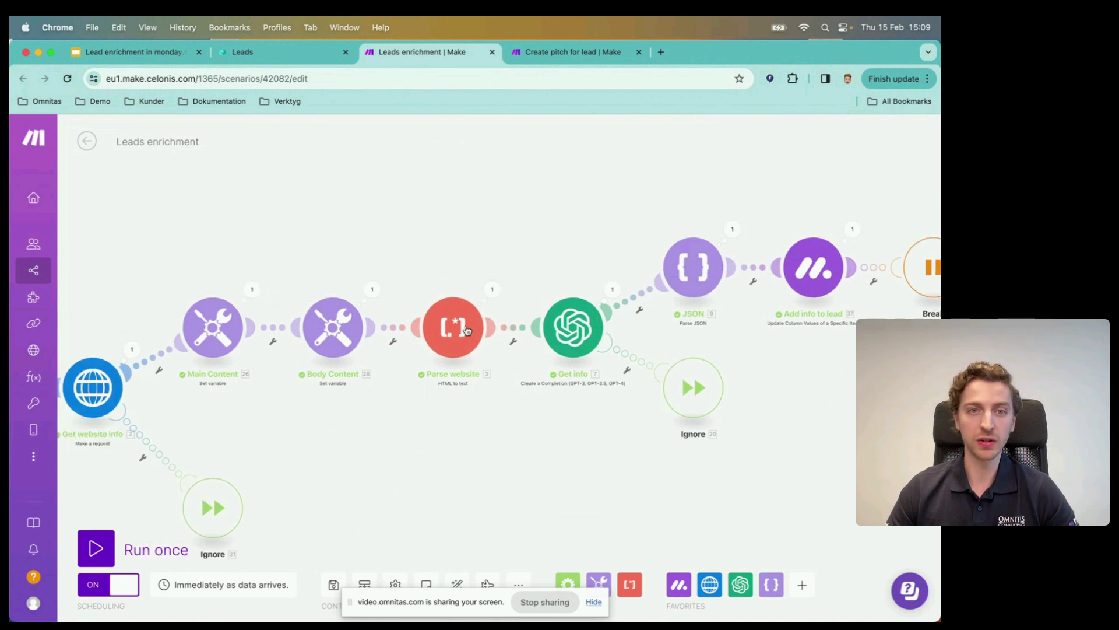
Open the Get info OpenAI module and examine its connection, method, model and message settings
left_click_drag(524, 435, 394, 432)
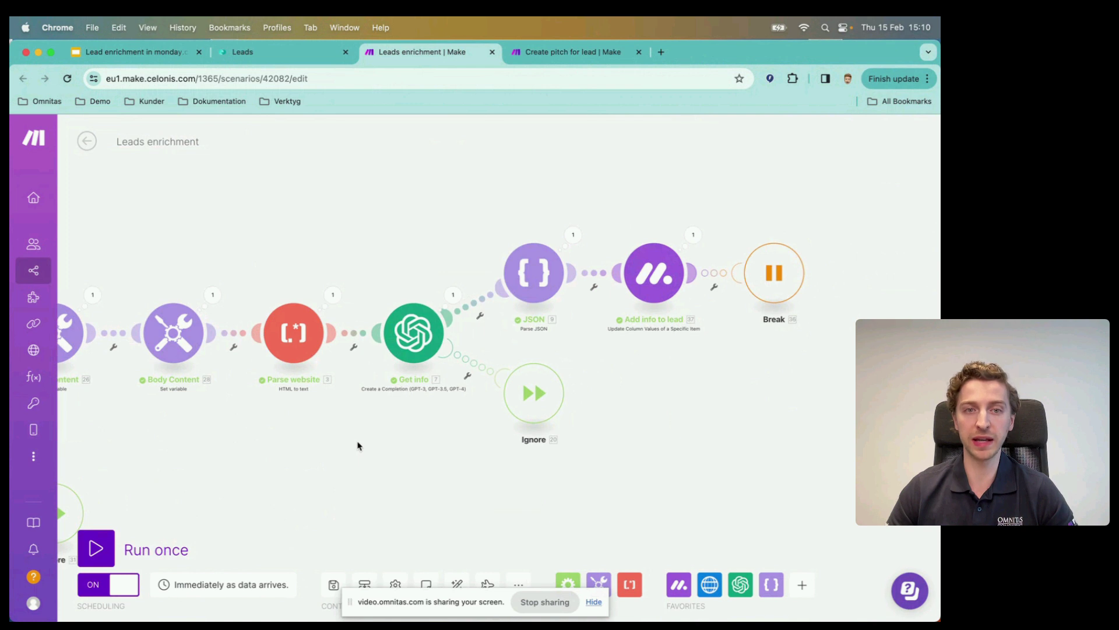
left_click(417, 346)
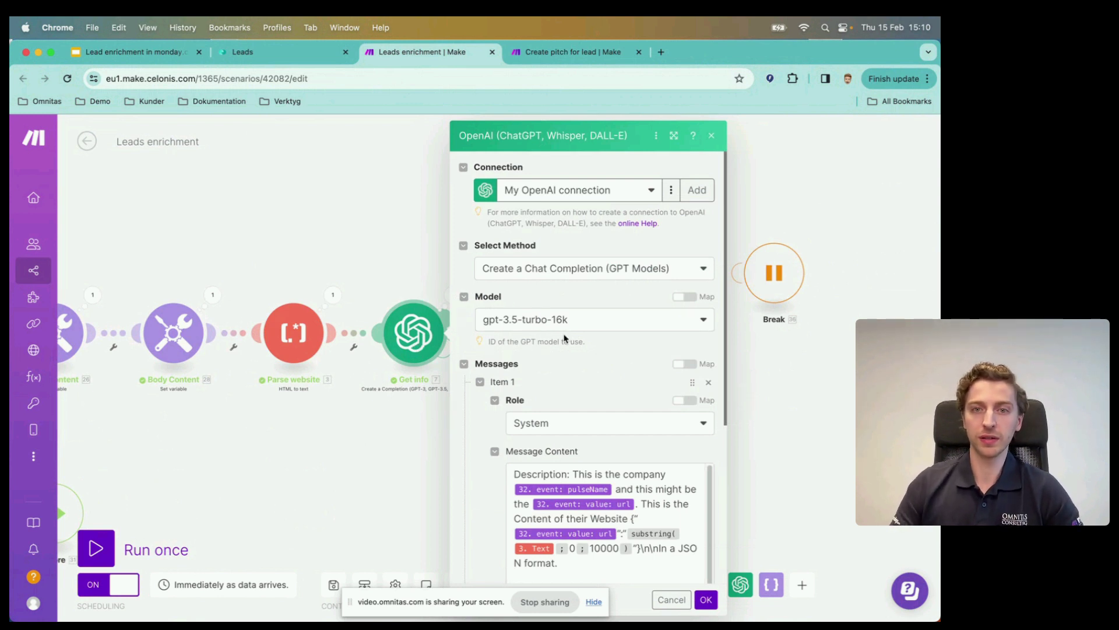
scroll(565, 335, "down", 3)
scroll(588, 255, "up", 3)
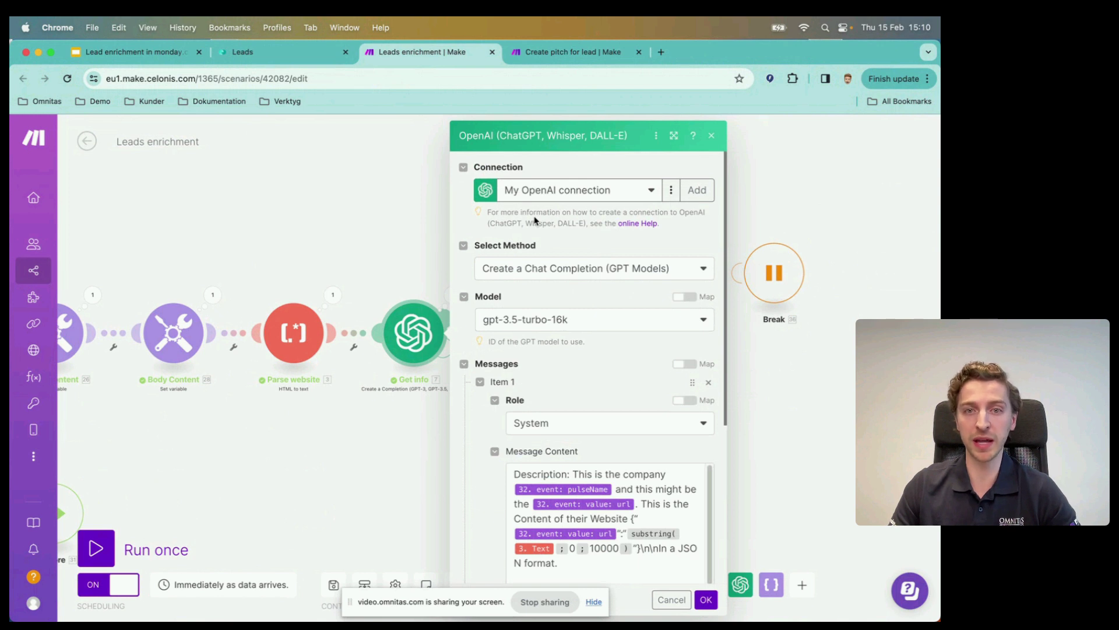
scroll(590, 256, "down", 1)
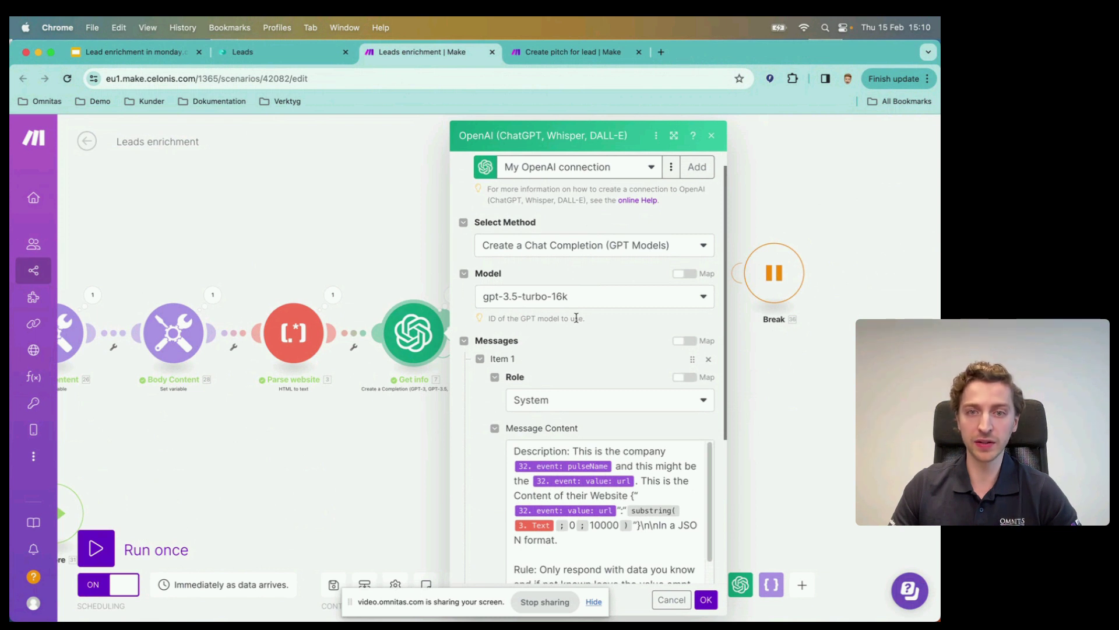
scroll(583, 318, "down", 1)
scroll(584, 318, "down", 2)
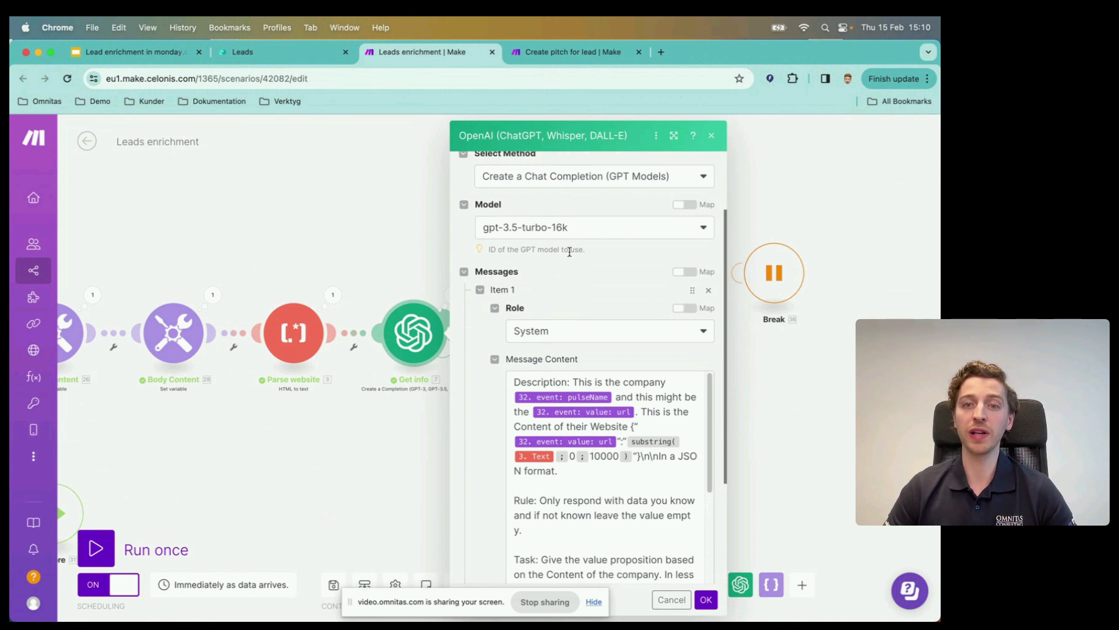
Read the company description, response rule and value proposition task in the Get info module's system message
scroll(569, 252, "down", 1)
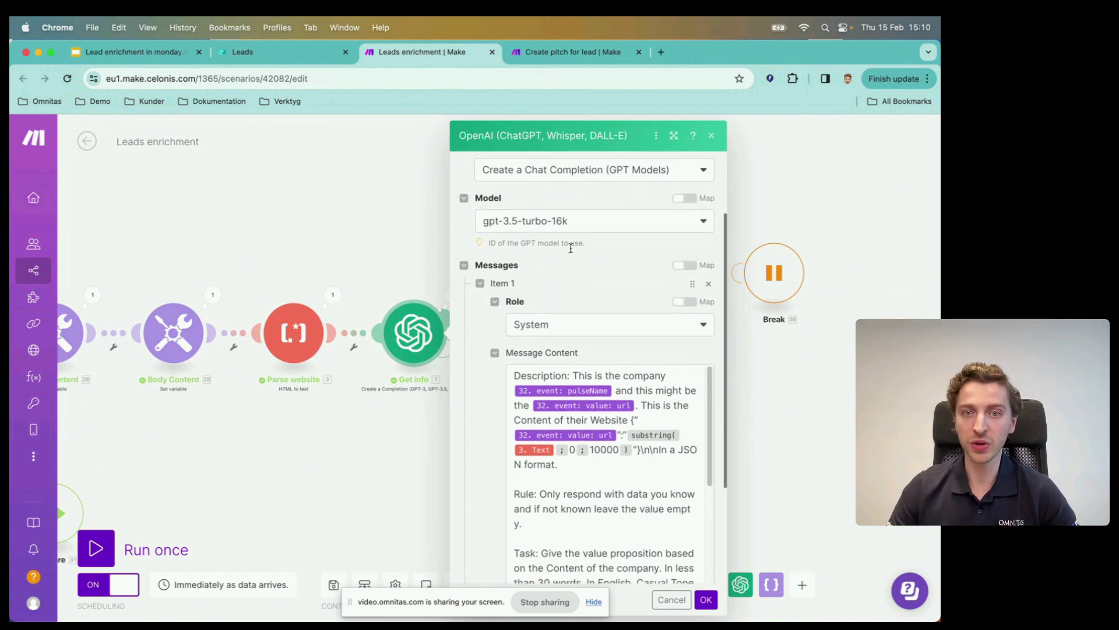
scroll(557, 248, "down", 3)
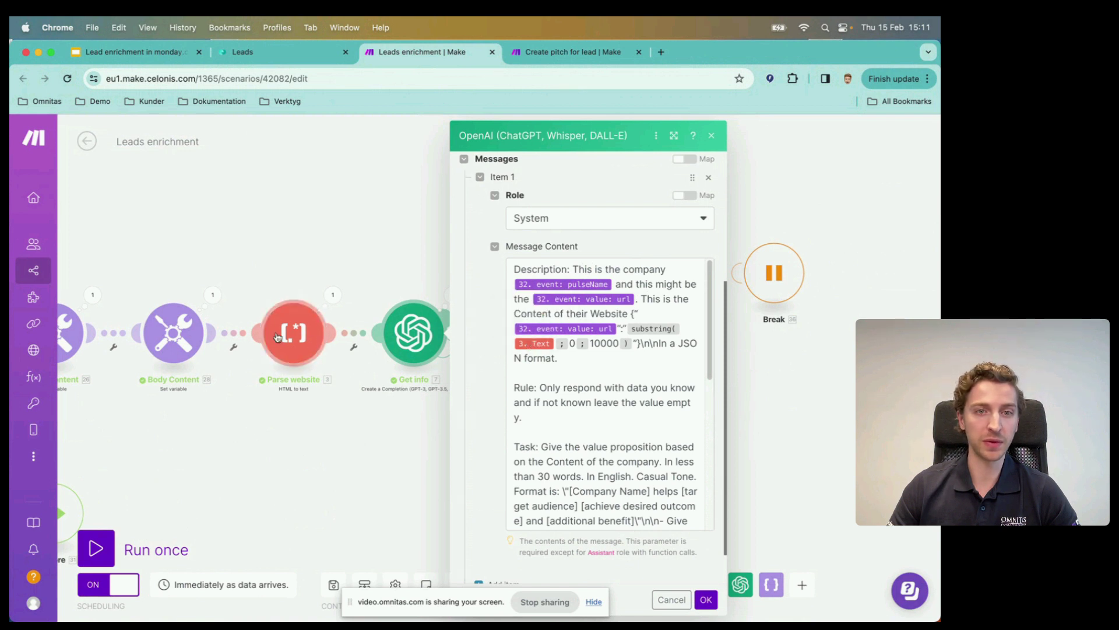
scroll(600, 376, "down", 1)
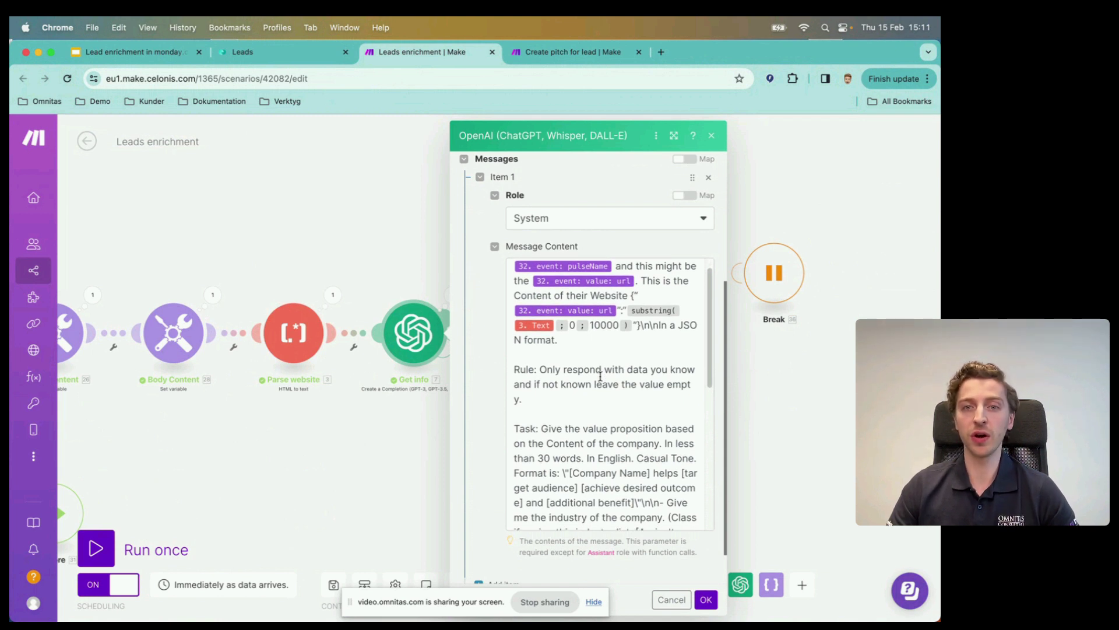
scroll(600, 376, "down", 6)
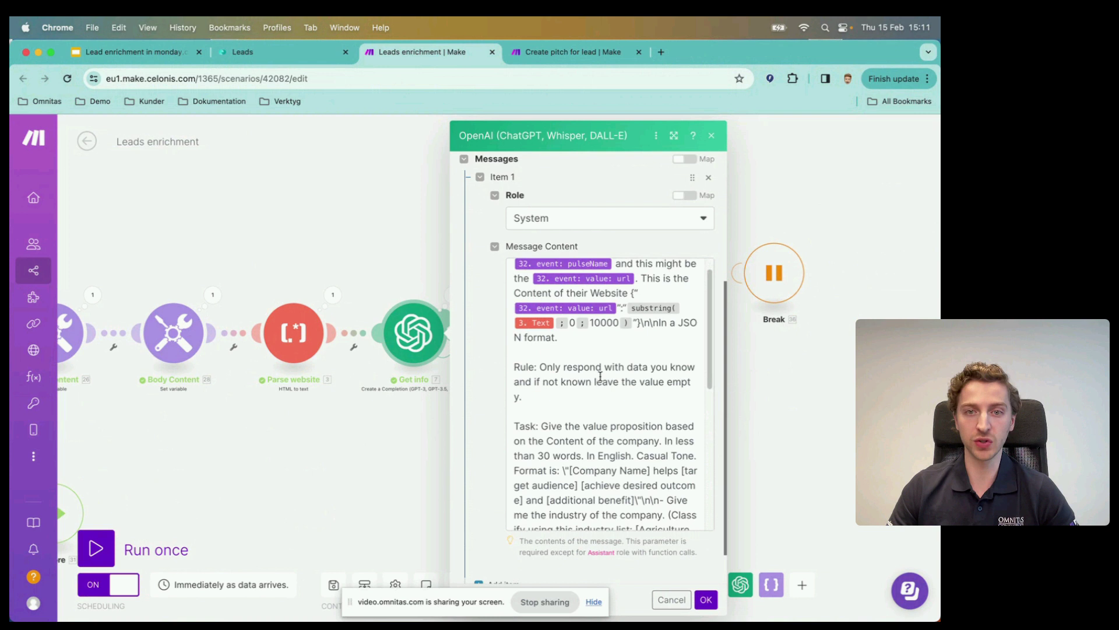
scroll(600, 376, "down", 1)
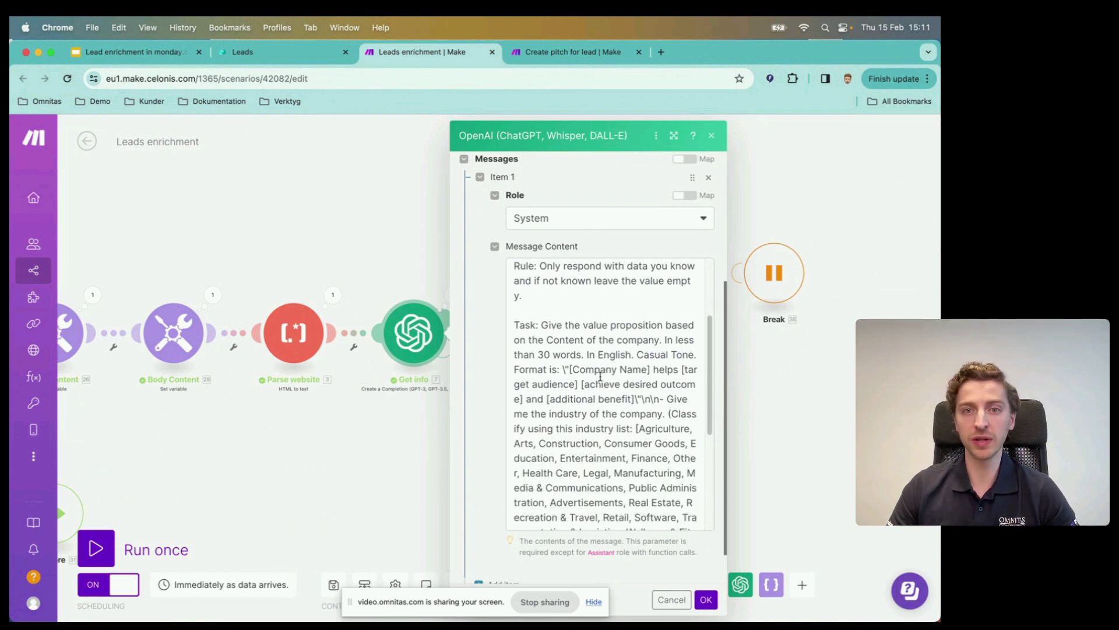
scroll(594, 378, "up", 1)
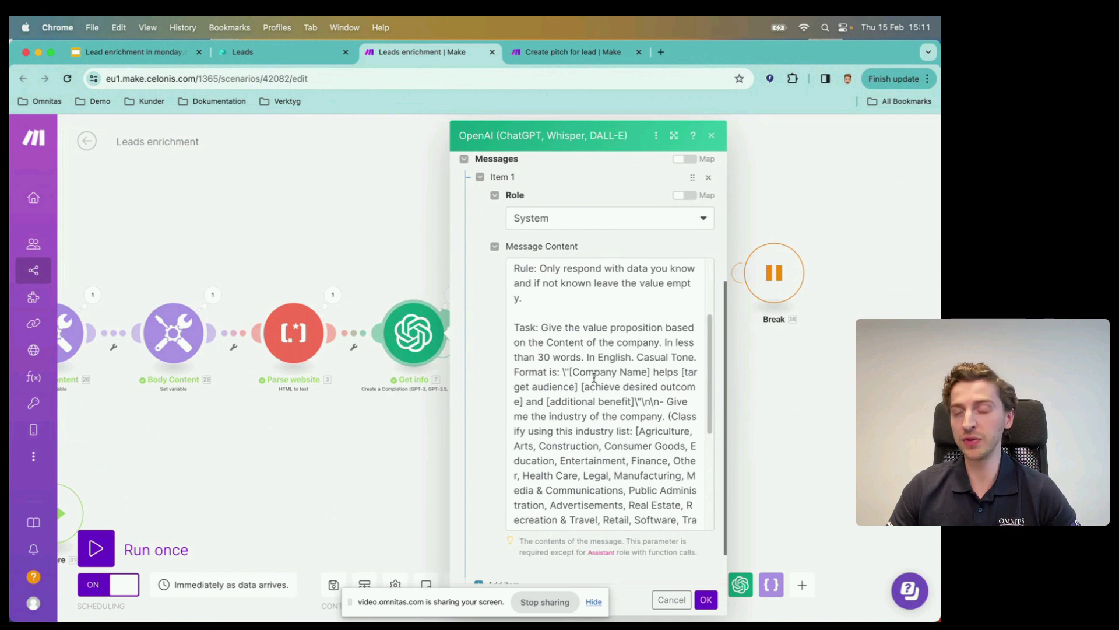
scroll(594, 378, "down", 1)
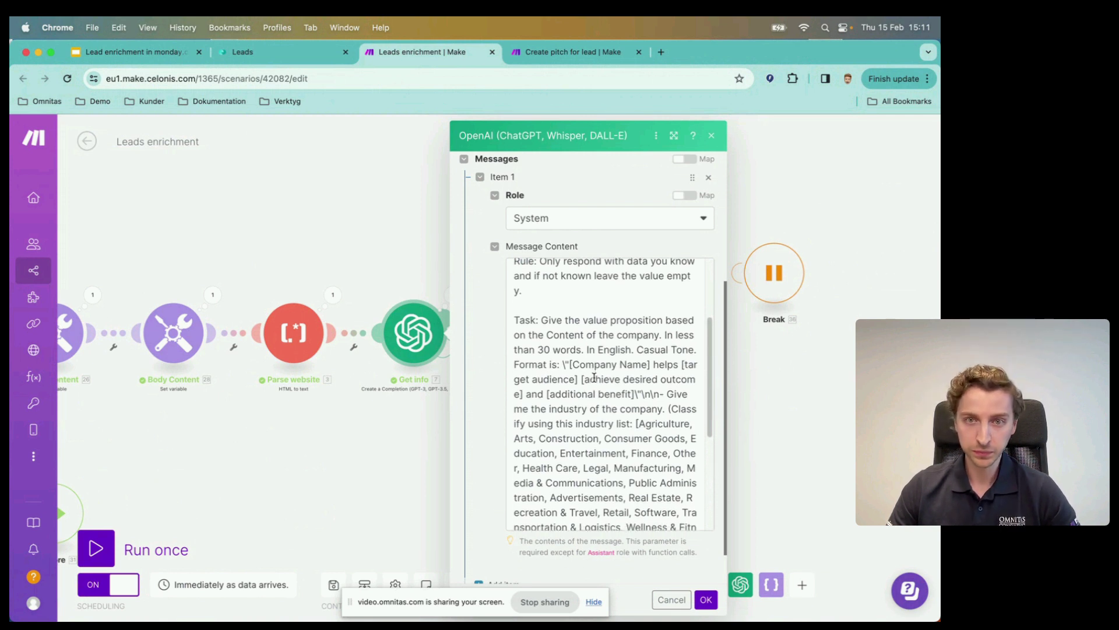
Examine the message's industry, target audience, market and JSON format instructions, and close the Get info module without changes
scroll(594, 378, "down", 2)
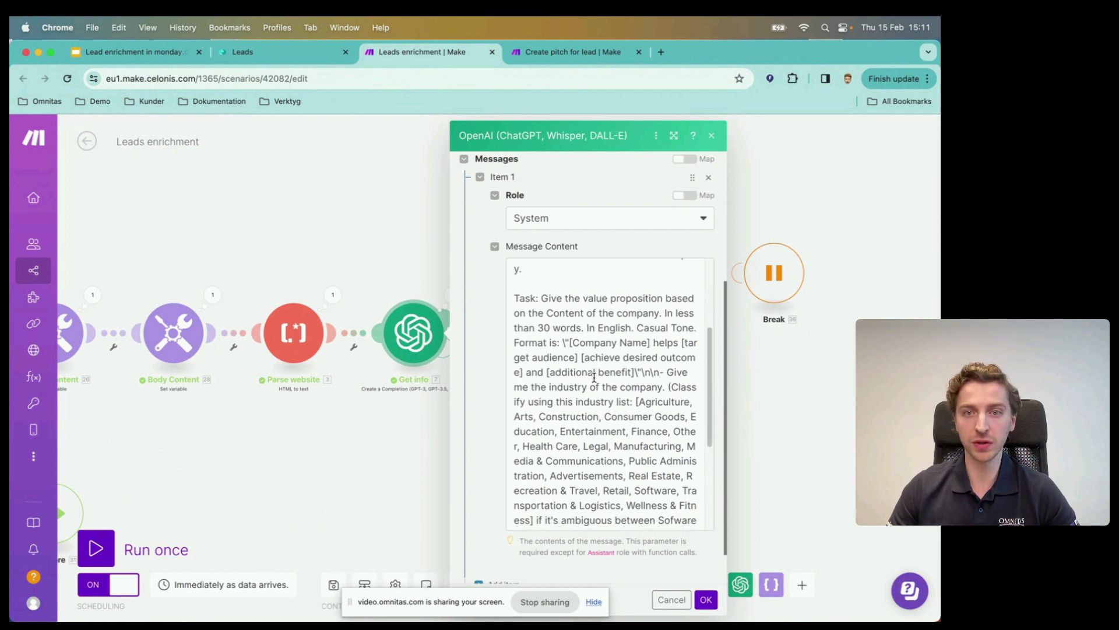
scroll(594, 377, "down", 1)
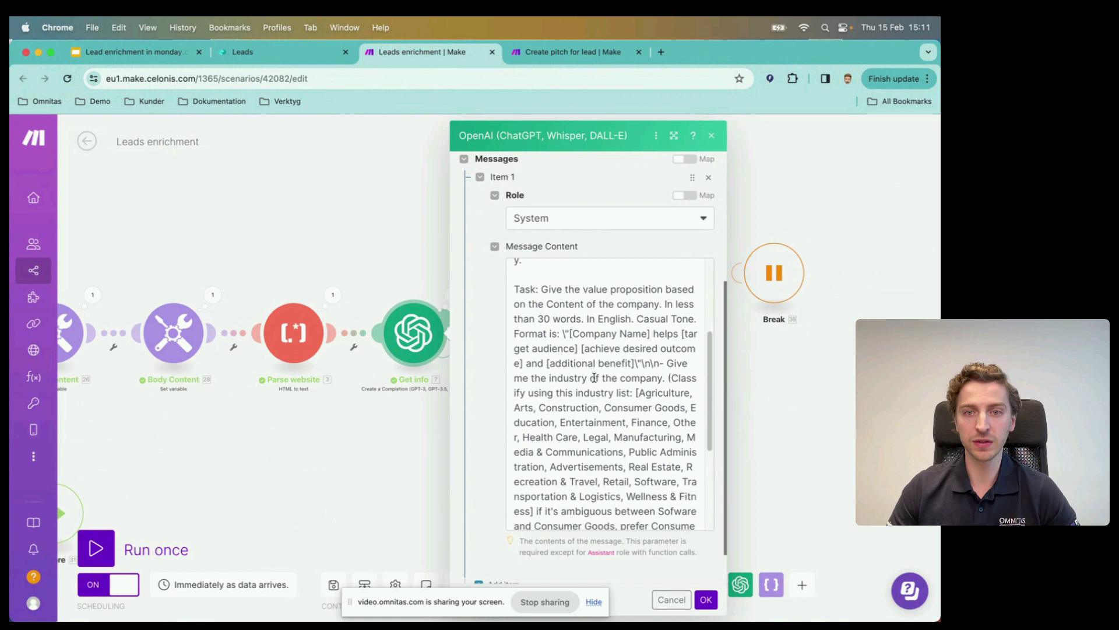
scroll(594, 378, "down", 2)
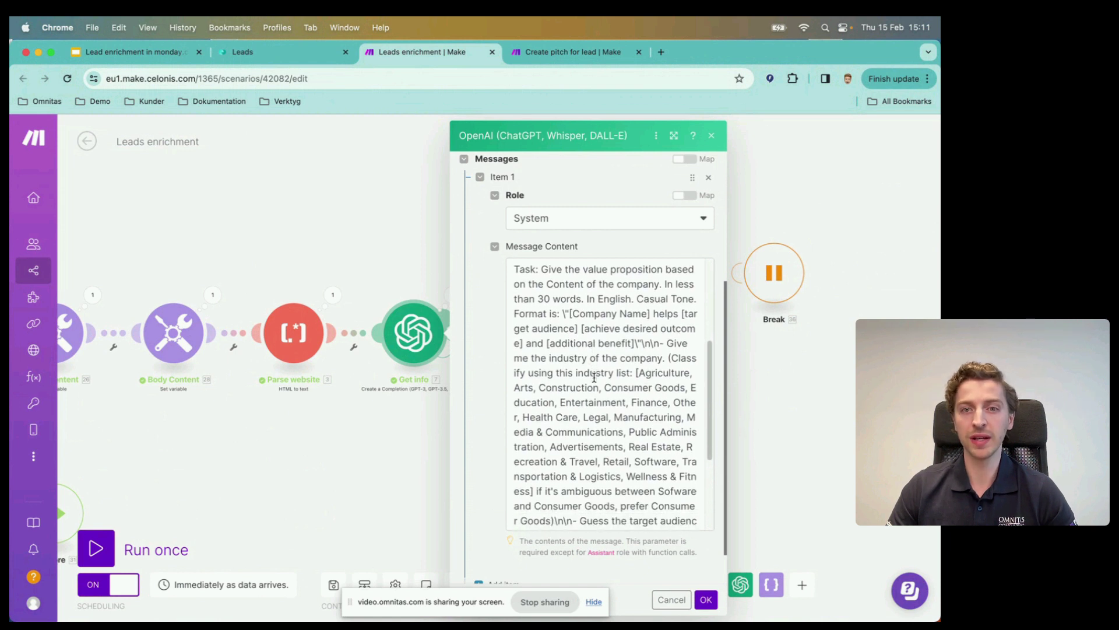
scroll(594, 378, "down", 3)
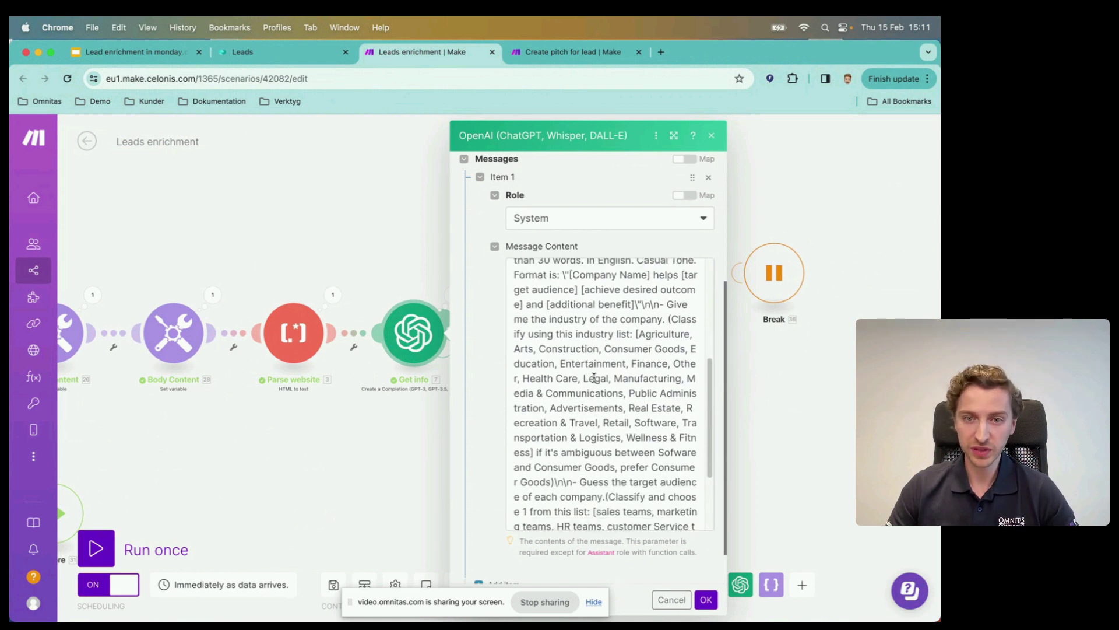
scroll(594, 378, "down", 4)
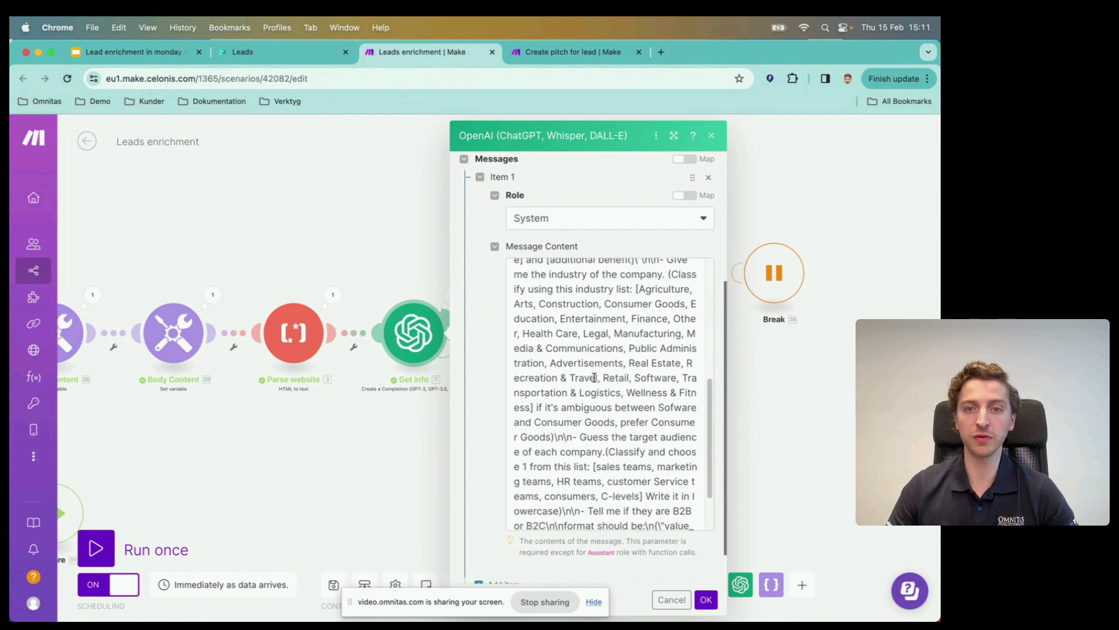
scroll(594, 378, "down", 2)
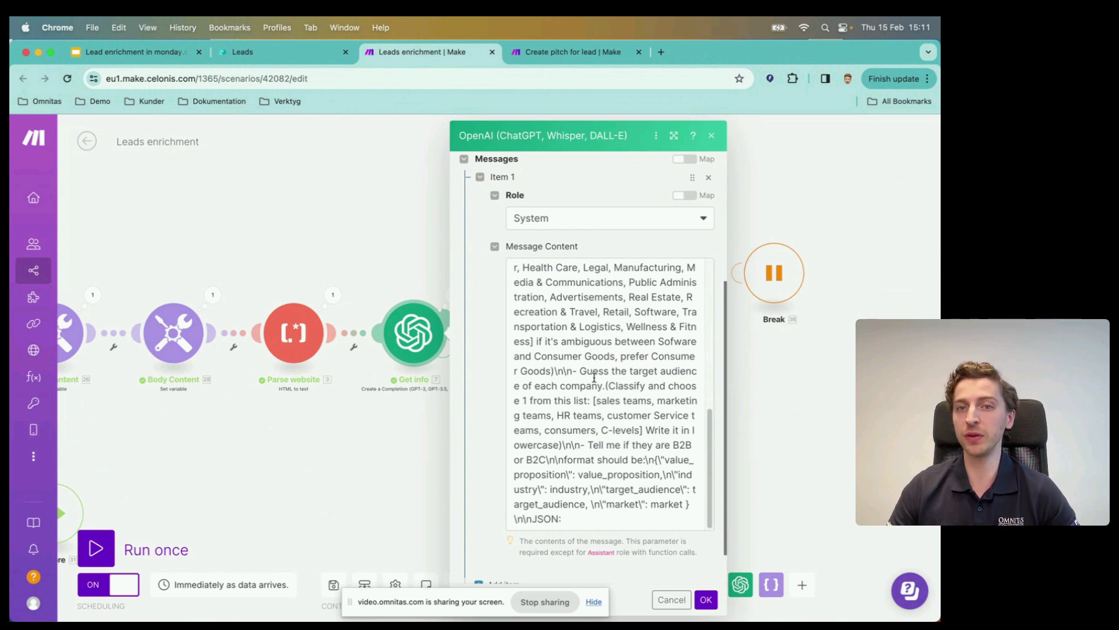
scroll(594, 378, "up", 4)
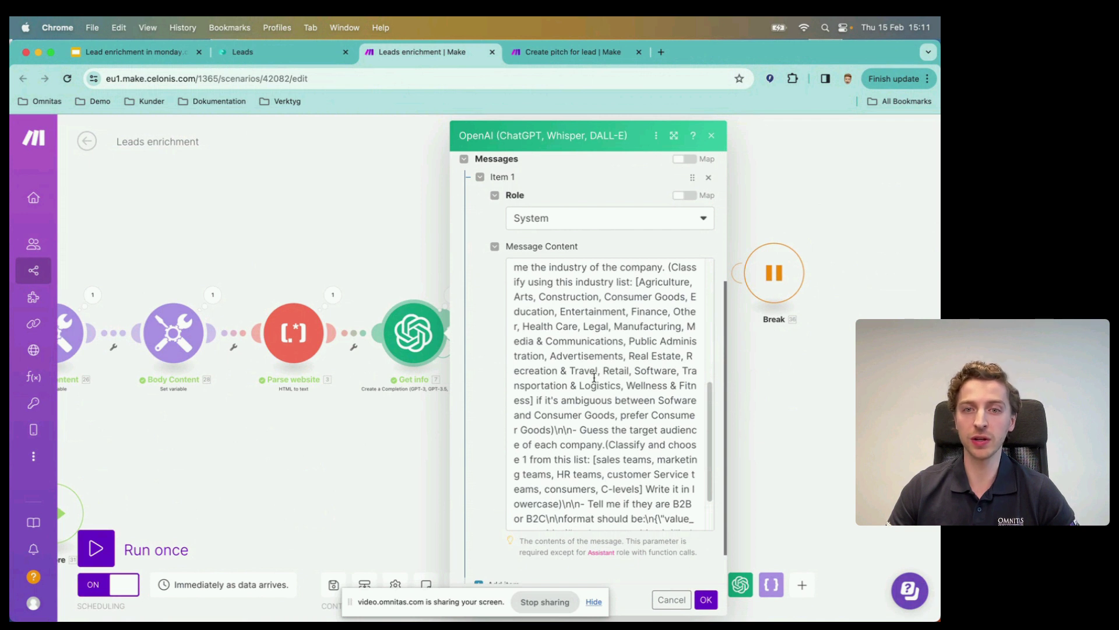
scroll(595, 378, "down", 5)
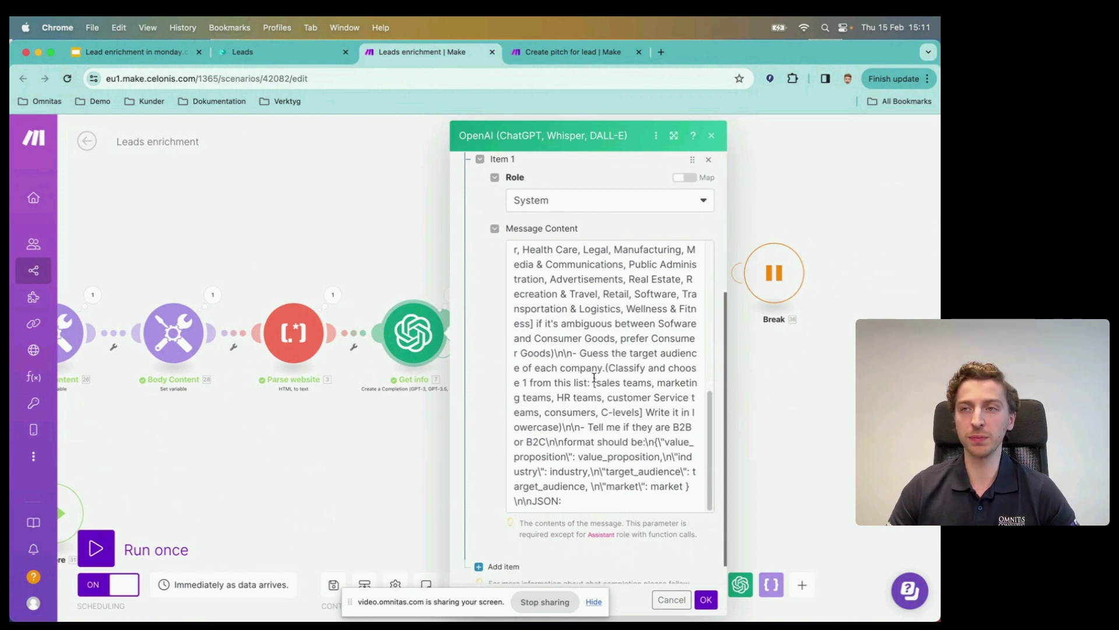
left_click(385, 262)
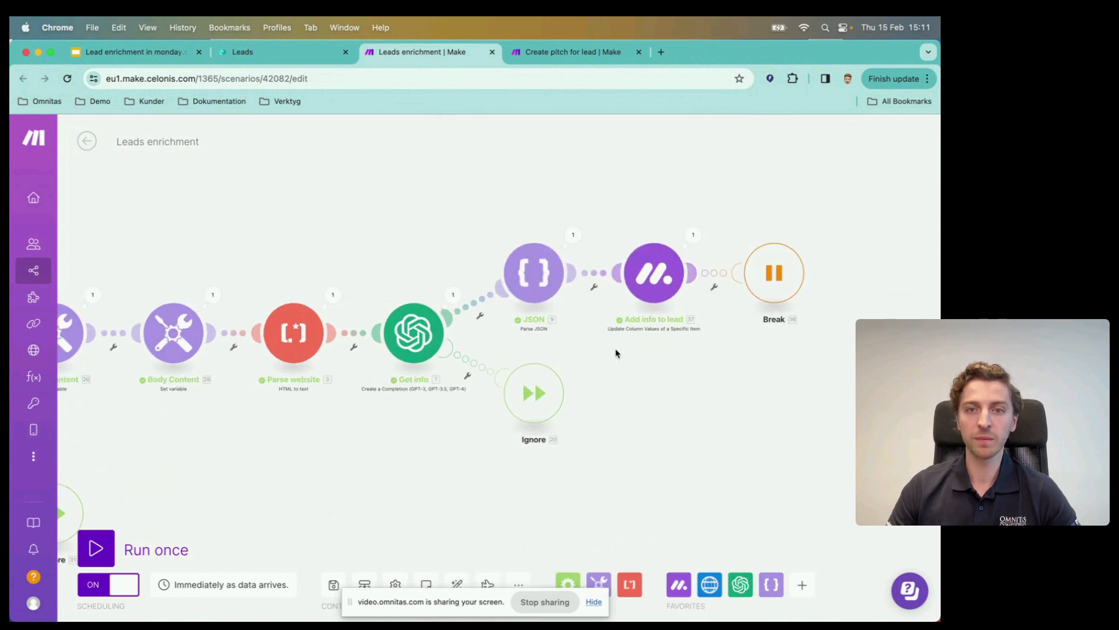
Inspect the data structure and JSON string expression in the JSON parsing module, closing it without changes
scroll(616, 353, "up", 2)
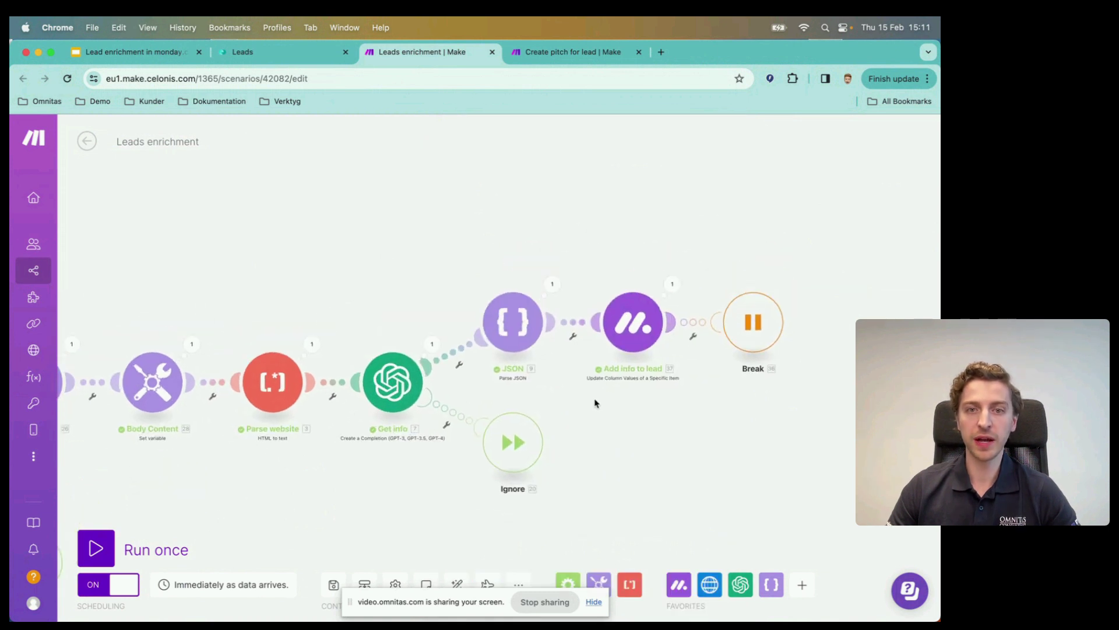
left_click(516, 316)
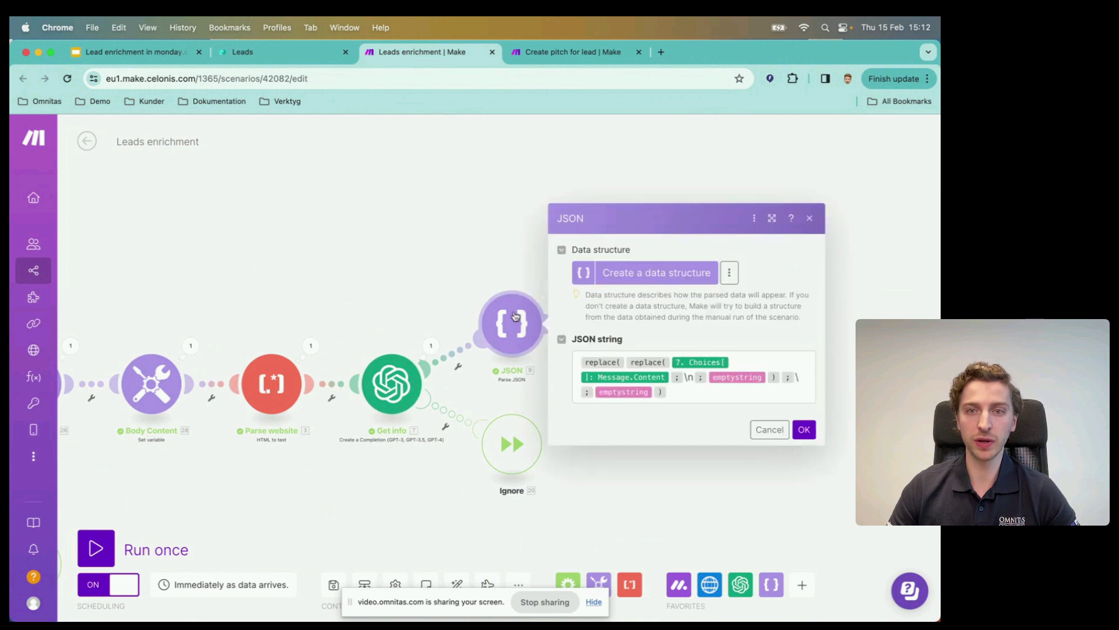
left_click(485, 252)
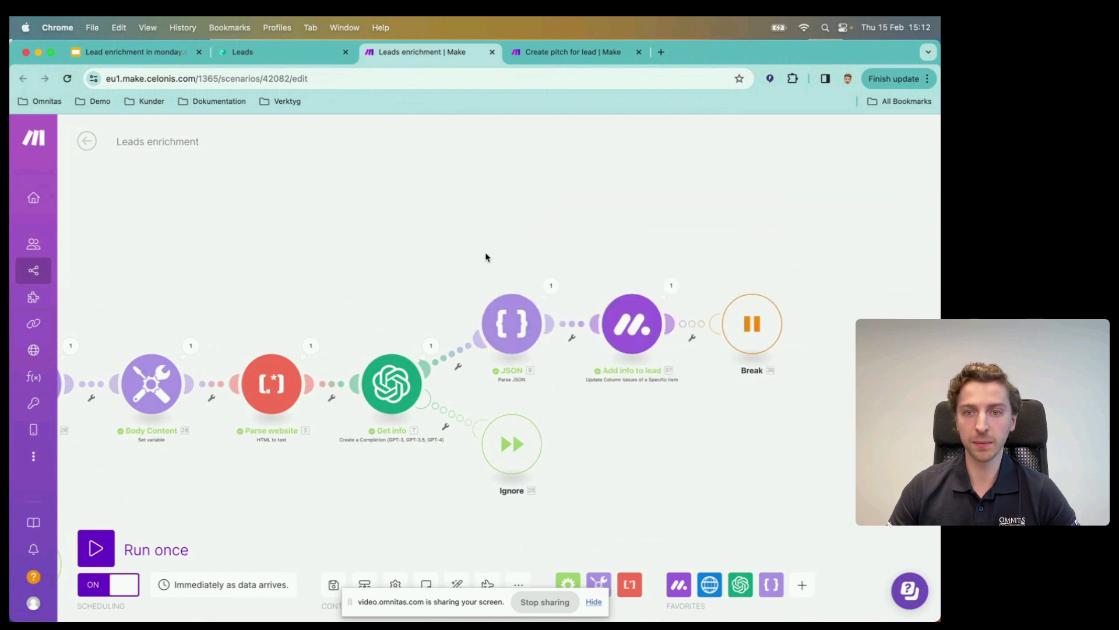
Open the Add info to lead module and examine its Board ID and Item ID against the scenario's Monday trigger
scroll(499, 309, "right", 5)
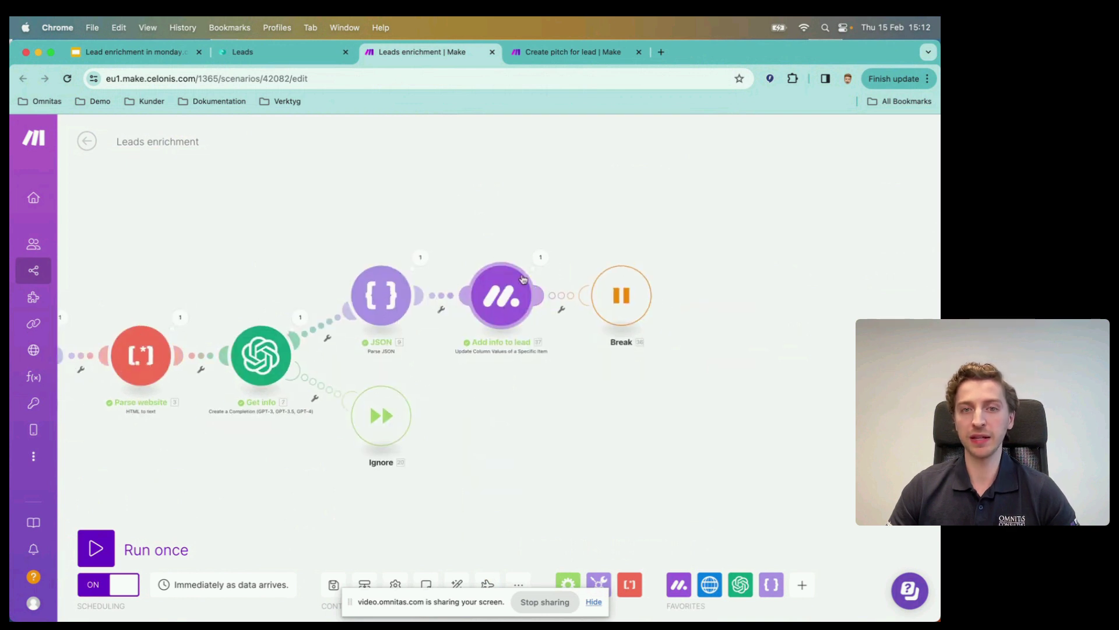
left_click(494, 300)
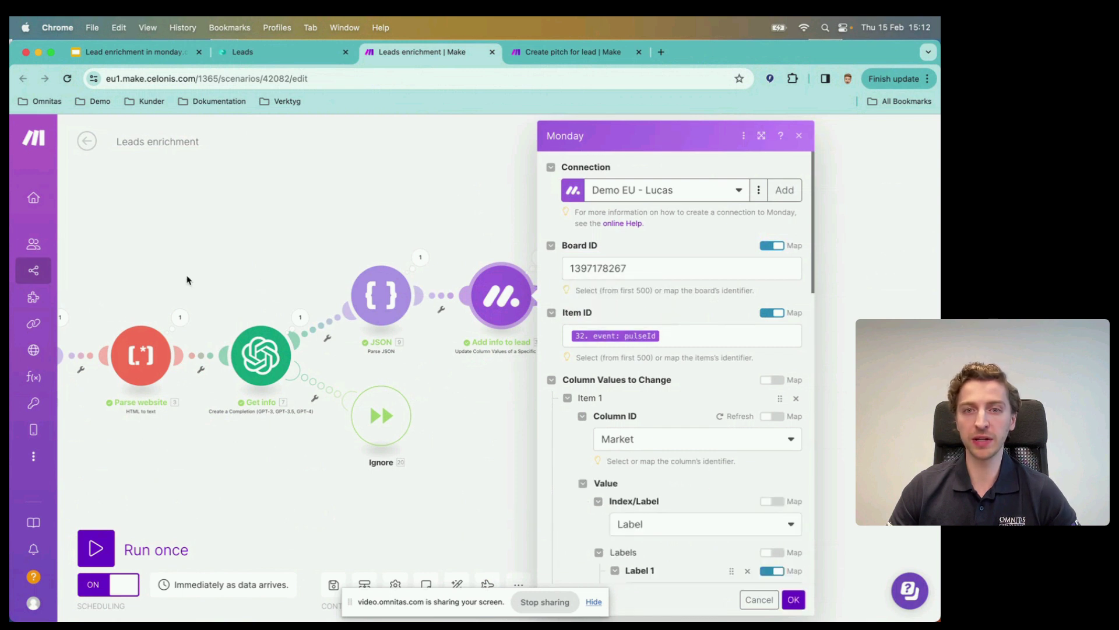
scroll(174, 333, "left", 10)
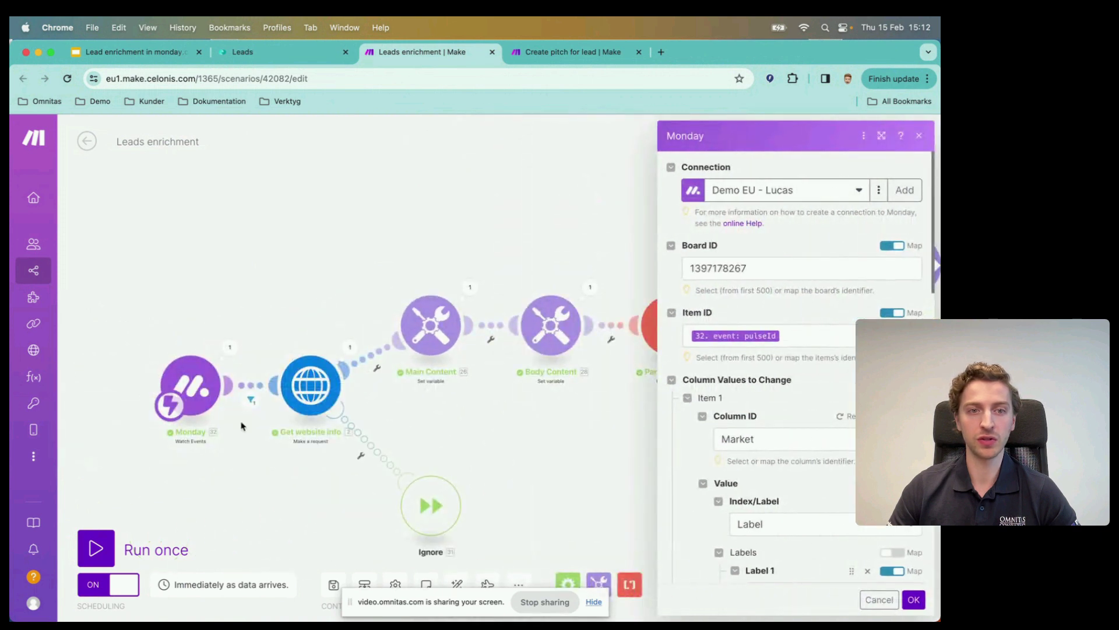
left_click_drag(537, 430, 345, 432)
scroll(344, 432, "right", 10)
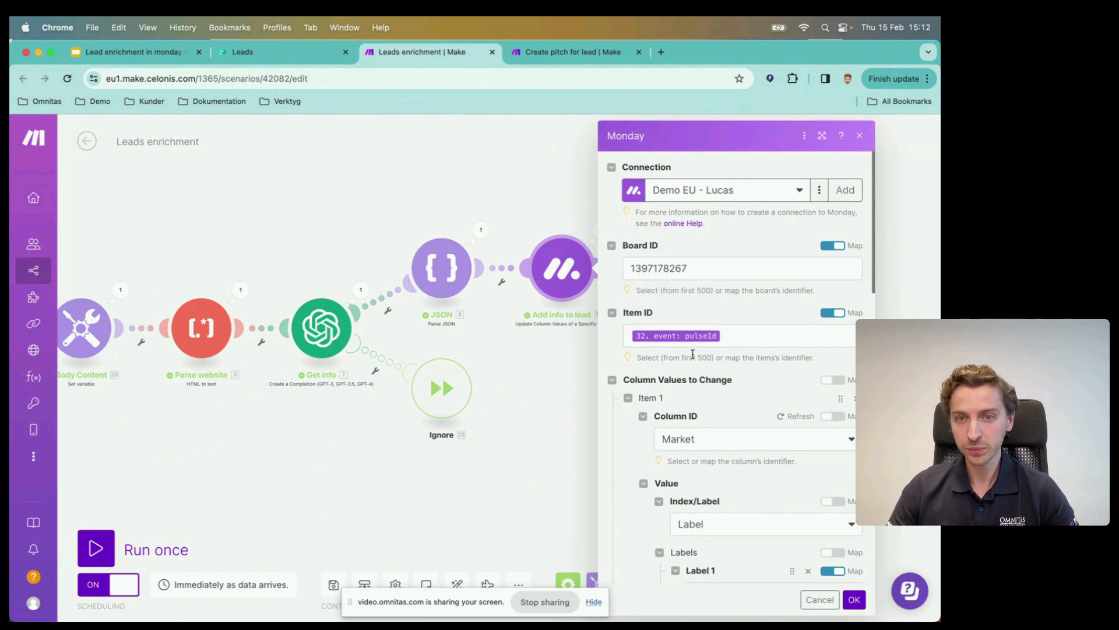
Review the Market, Industry, target audience and Value Proposition column mappings in Add info to lead, closing the module without changes
scroll(692, 354, "down", 2)
scroll(692, 354, "down", 5)
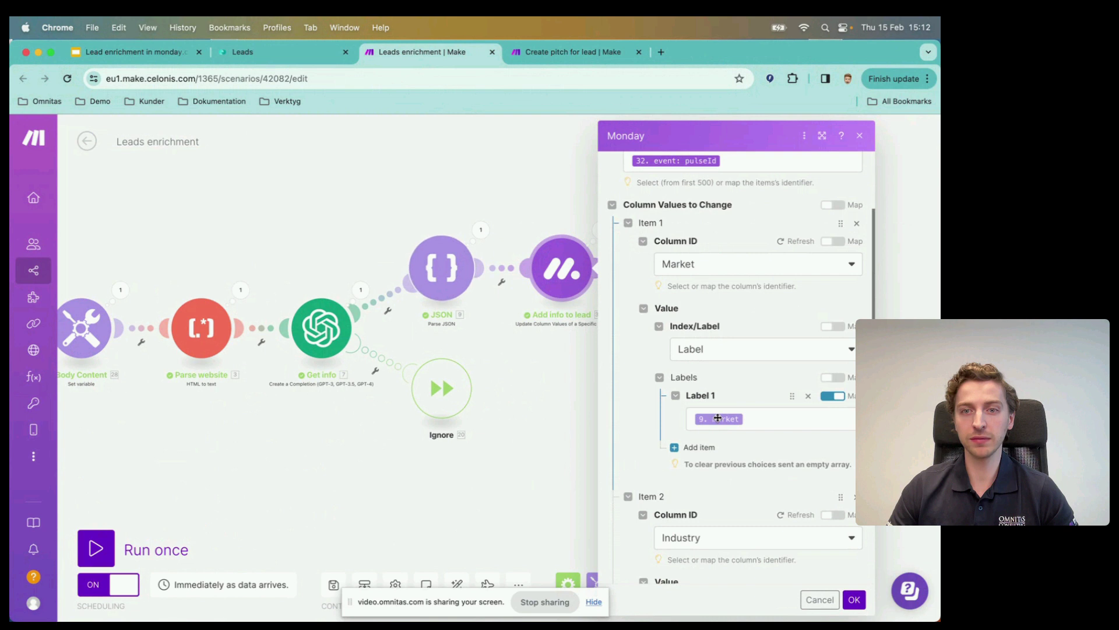
scroll(718, 421, "down", 2)
scroll(718, 420, "down", 15)
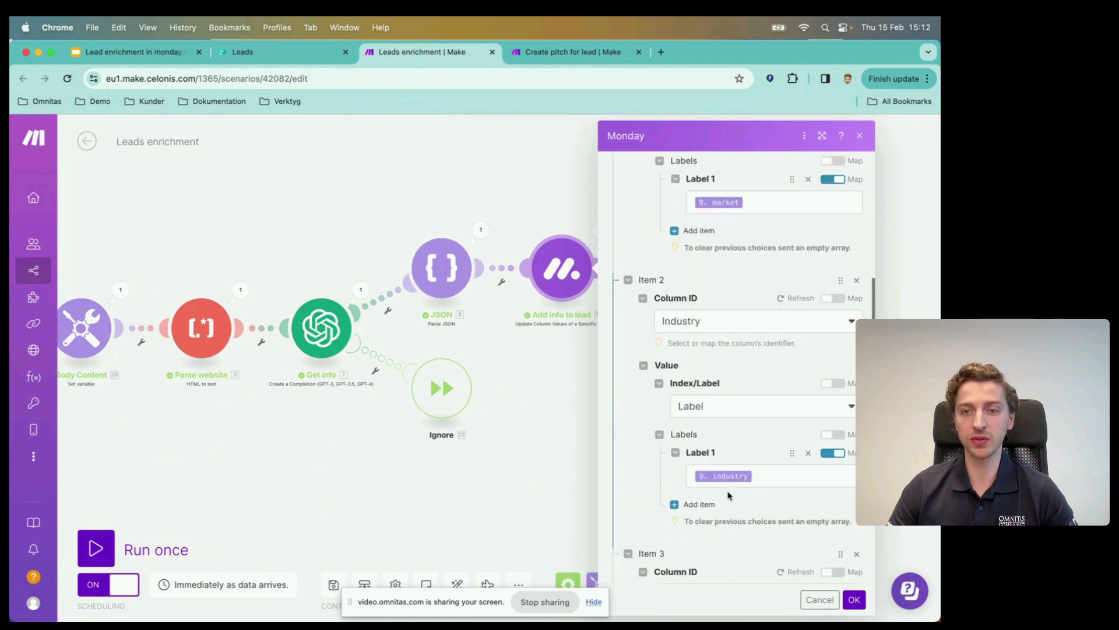
scroll(752, 408, "down", 4)
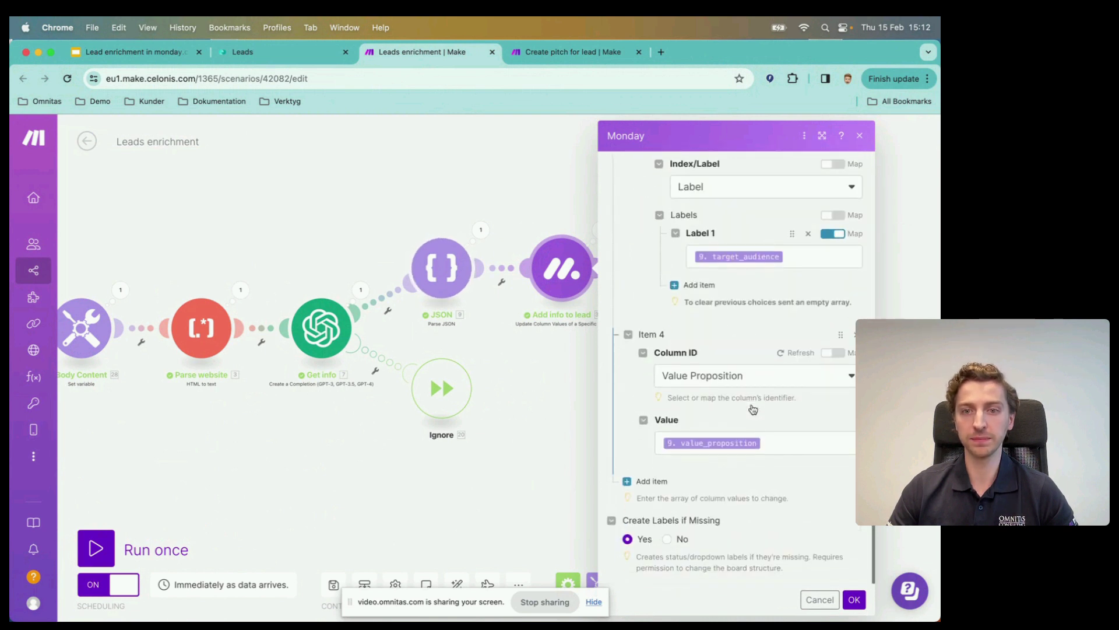
left_click(524, 374)
Review the whole Leads enrichment flow, compare it with the Conceptual design slide in Google Slides, and return to the Make scenario
left_click_drag(319, 445, 533, 432)
scroll(553, 430, "down", 3)
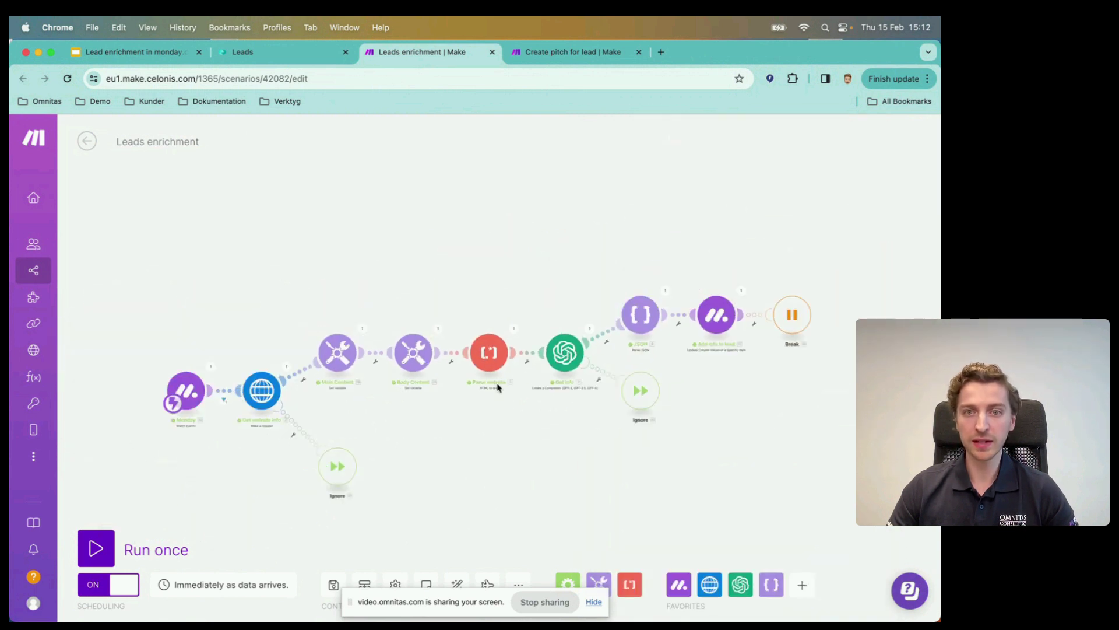
left_click(152, 53)
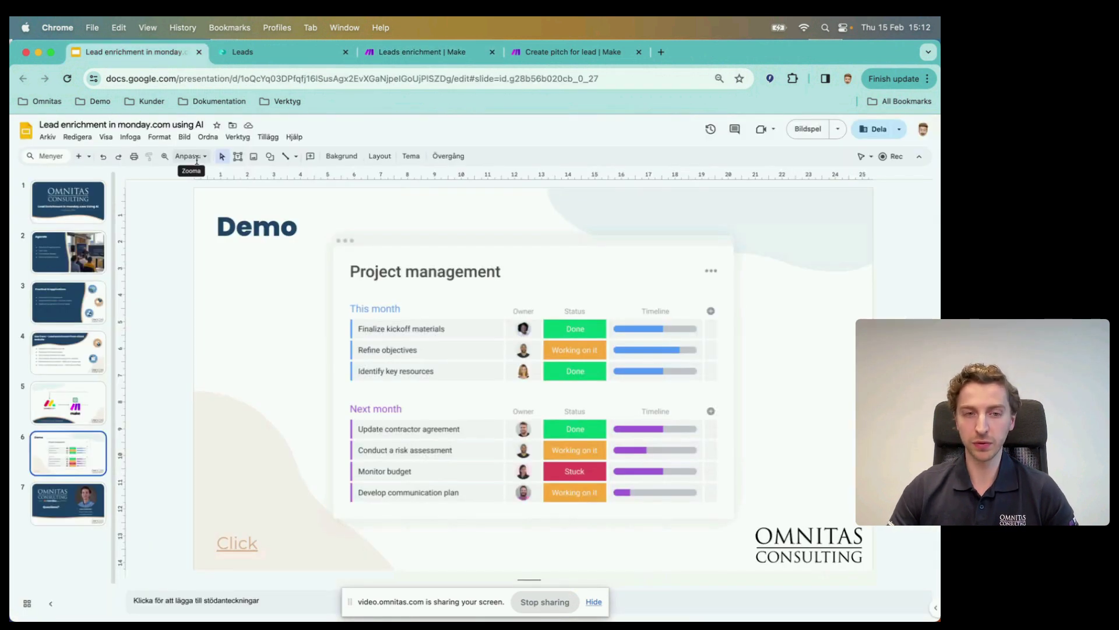
left_click(55, 393)
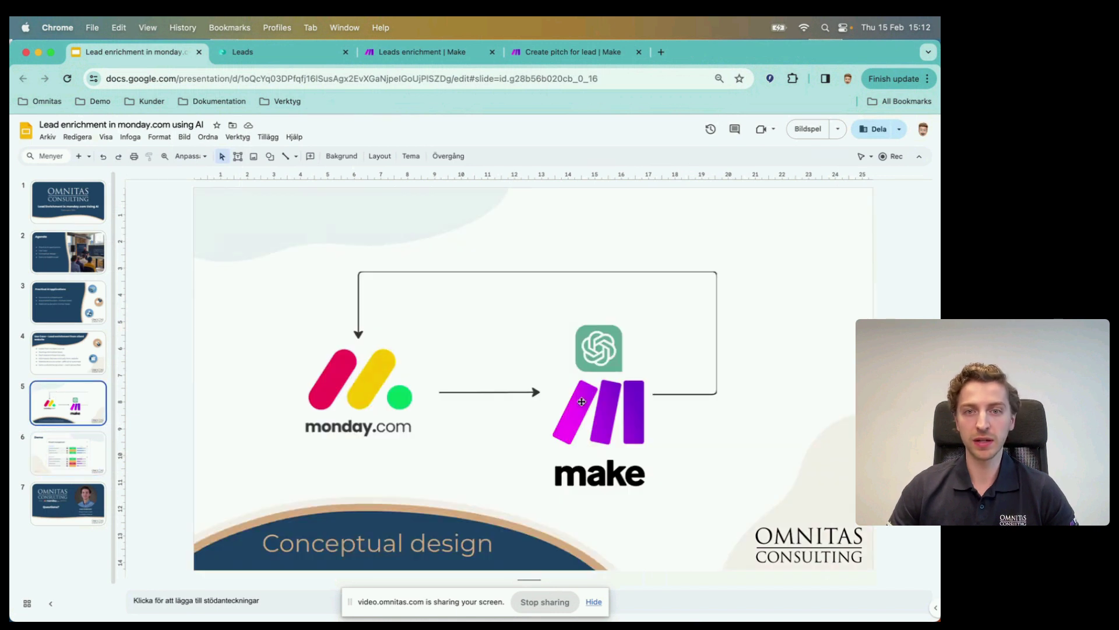
left_click(441, 58)
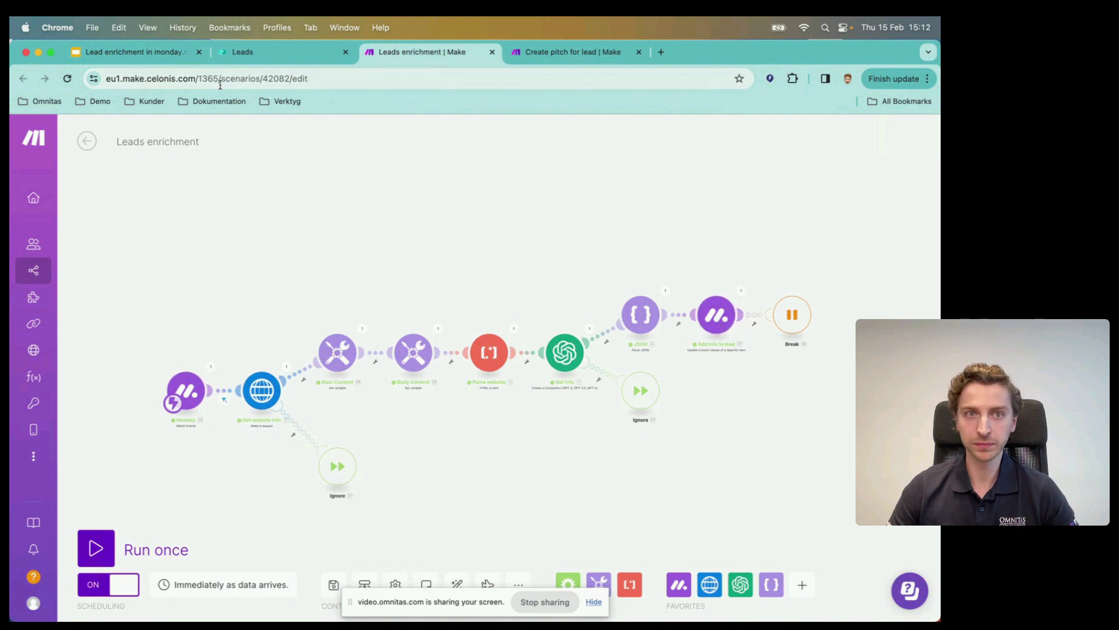
Switch to the Leads board in monday sales CRM and examine the lead's enriched columns through Services, Create Pitch and Pitch
left_click(237, 53)
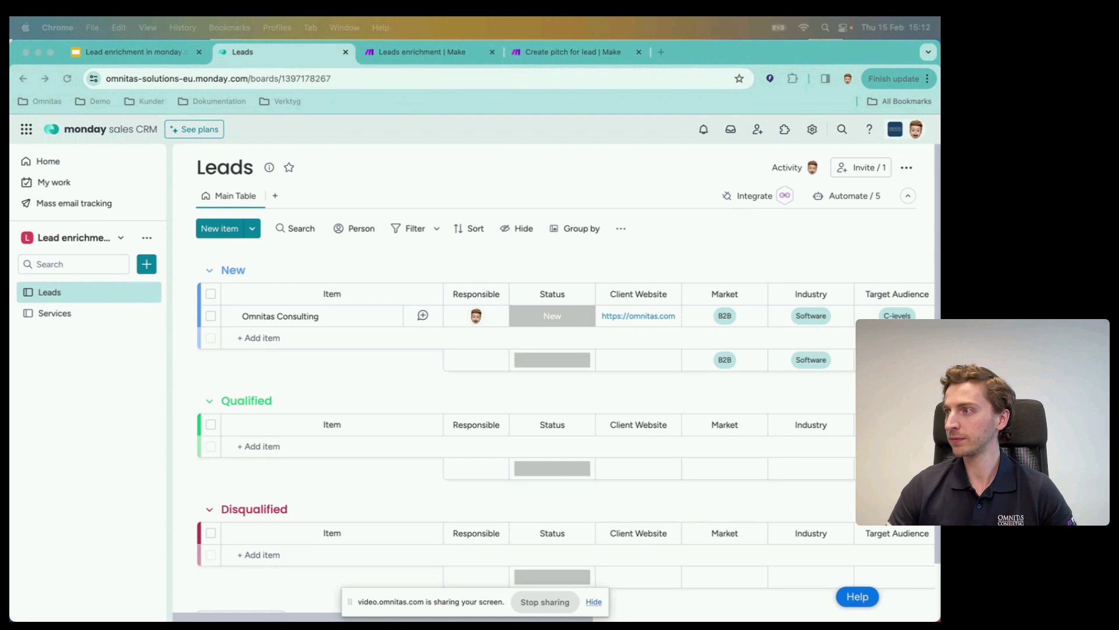
left_click(567, 159)
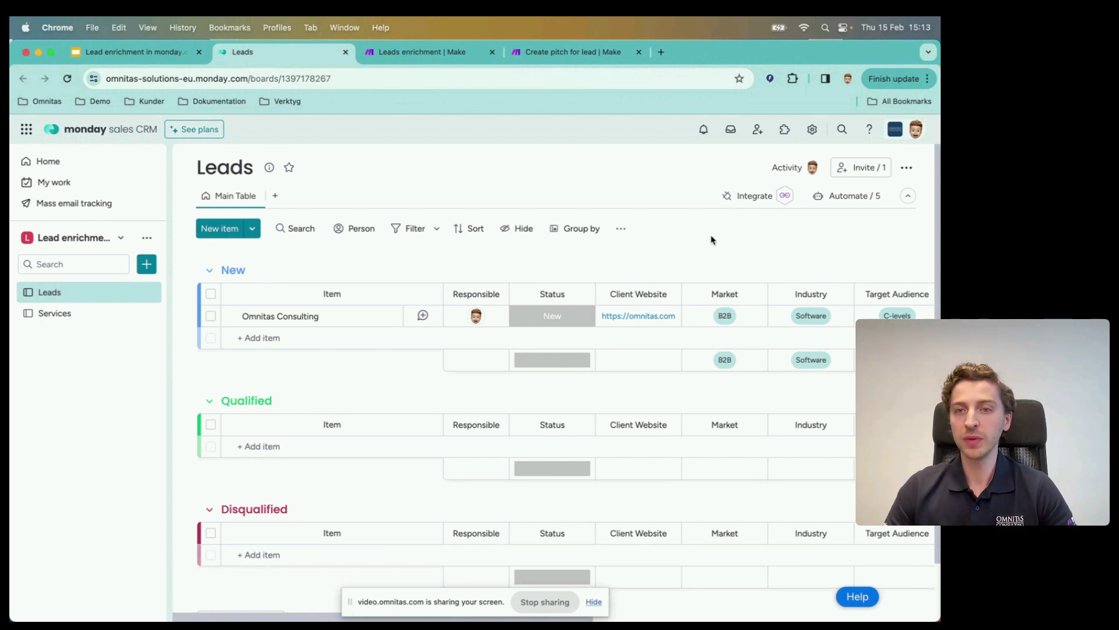
scroll(712, 240, "right", 5)
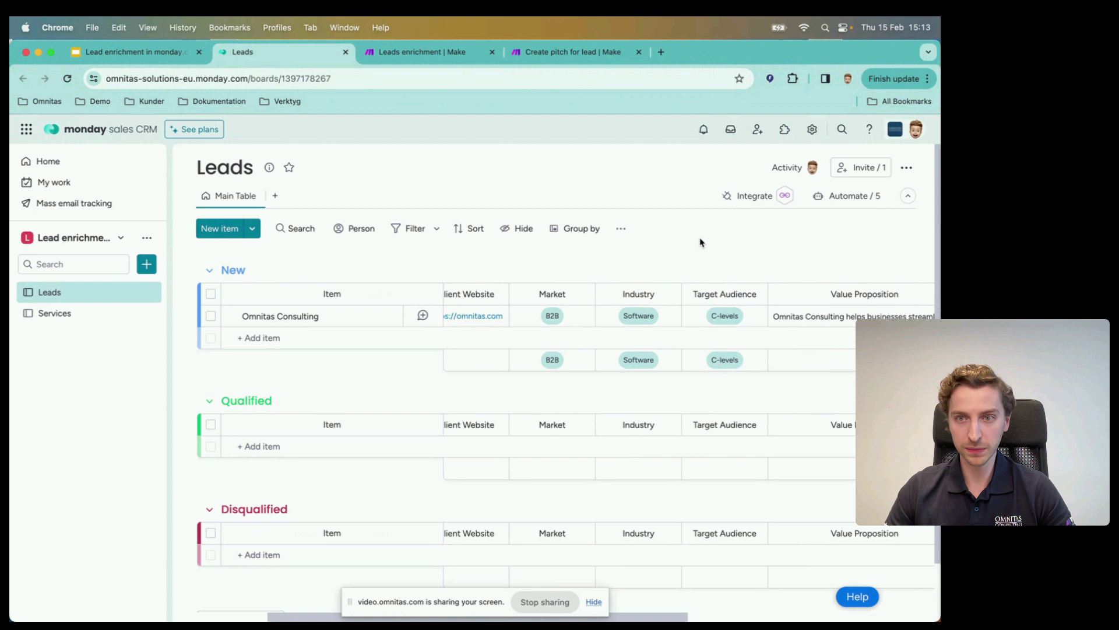
scroll(702, 243, "right", 6)
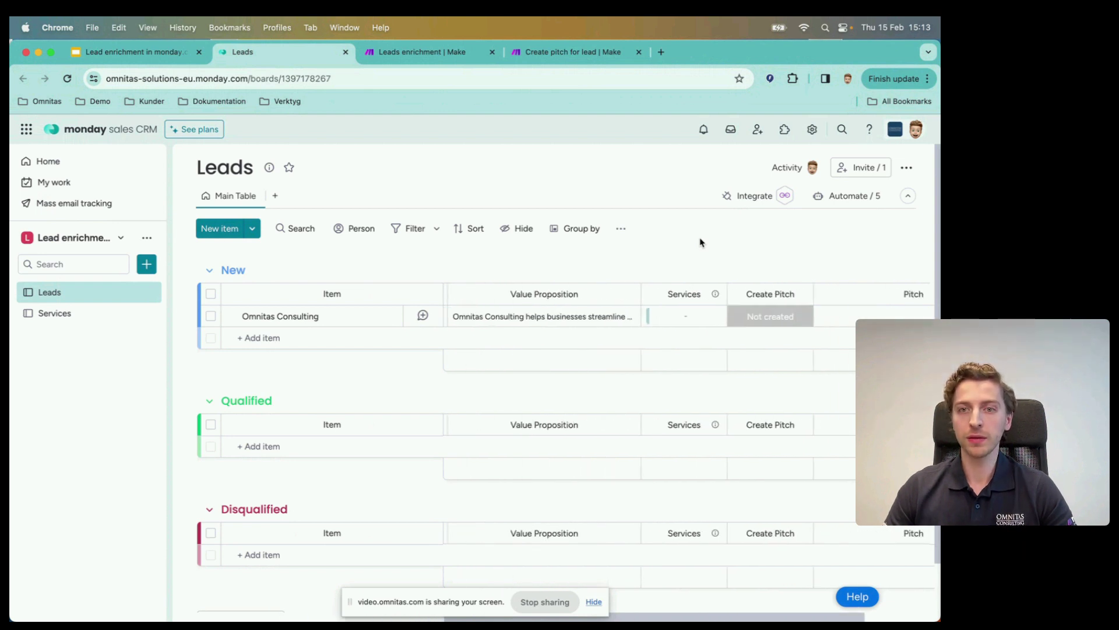
scroll(701, 242, "right", 3)
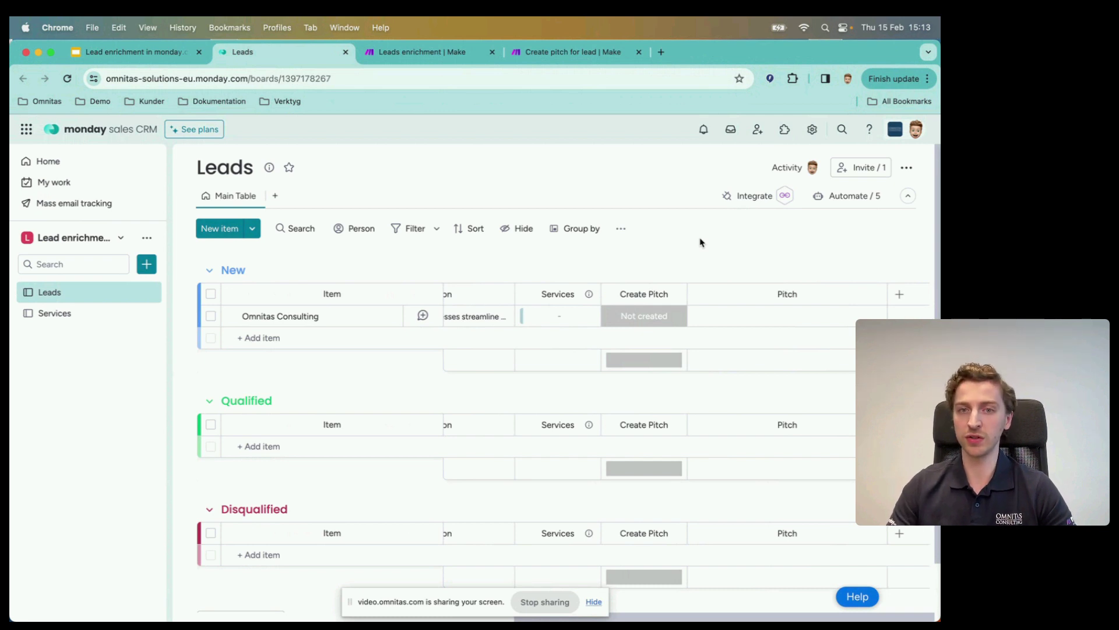
Connect the monday.com consultation and make.com consultation services to the Omnitas Consulting lead
left_click(551, 321)
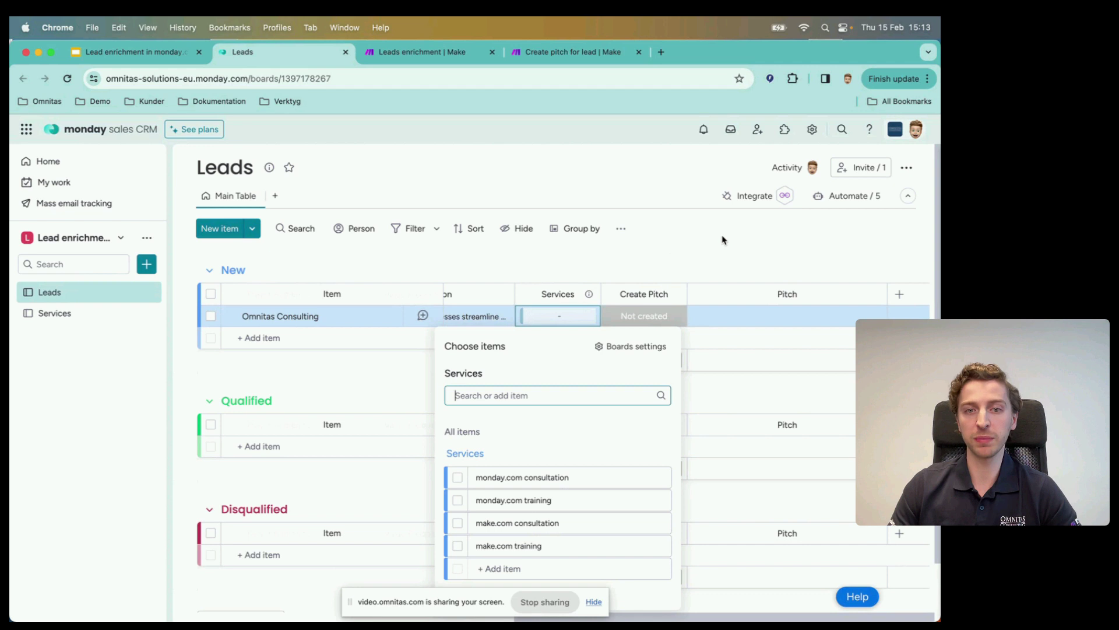
left_click(458, 479)
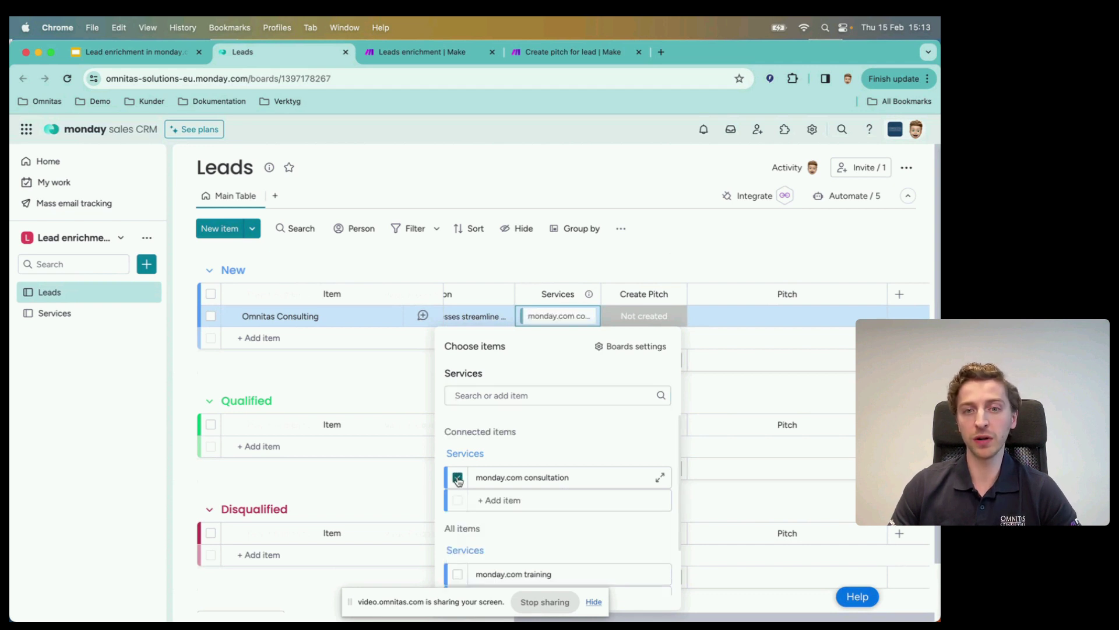
scroll(480, 559, "down", 1)
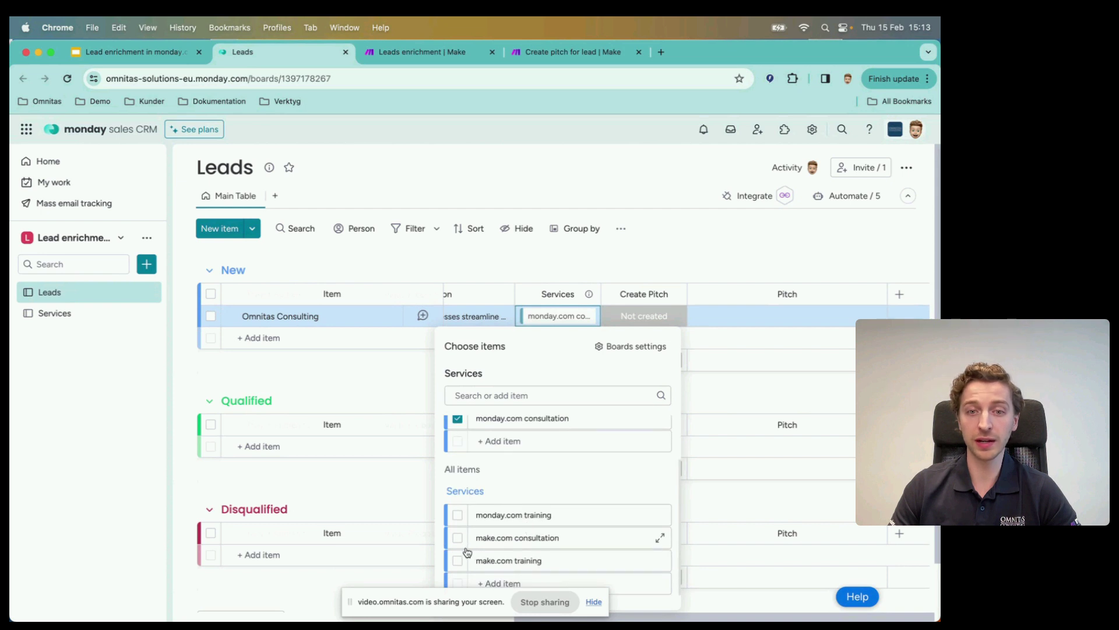
left_click(458, 539)
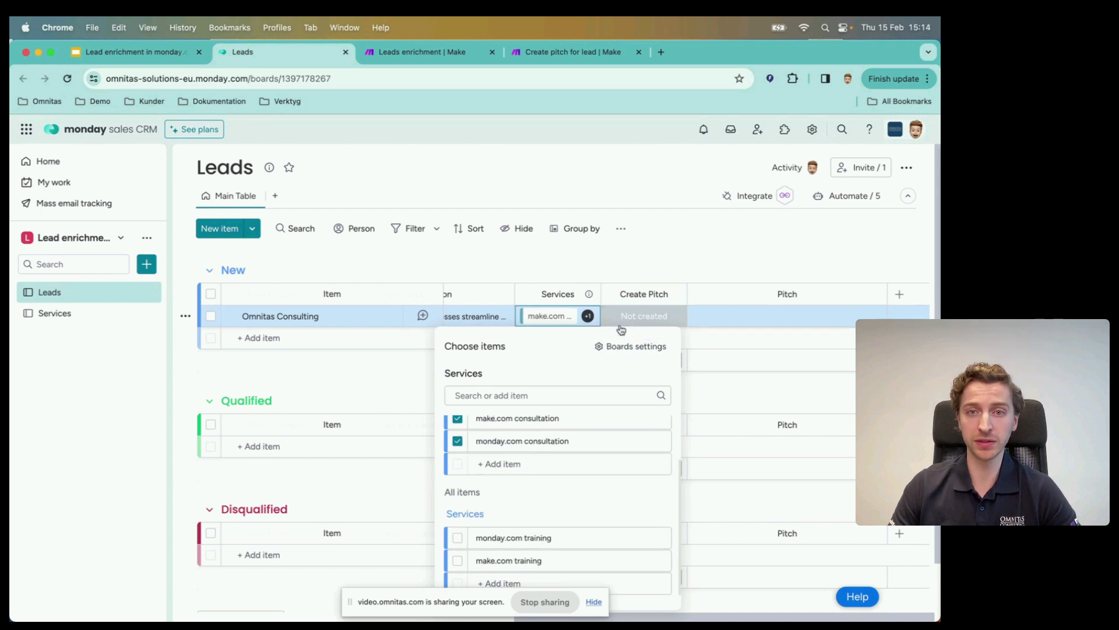
left_click(692, 236)
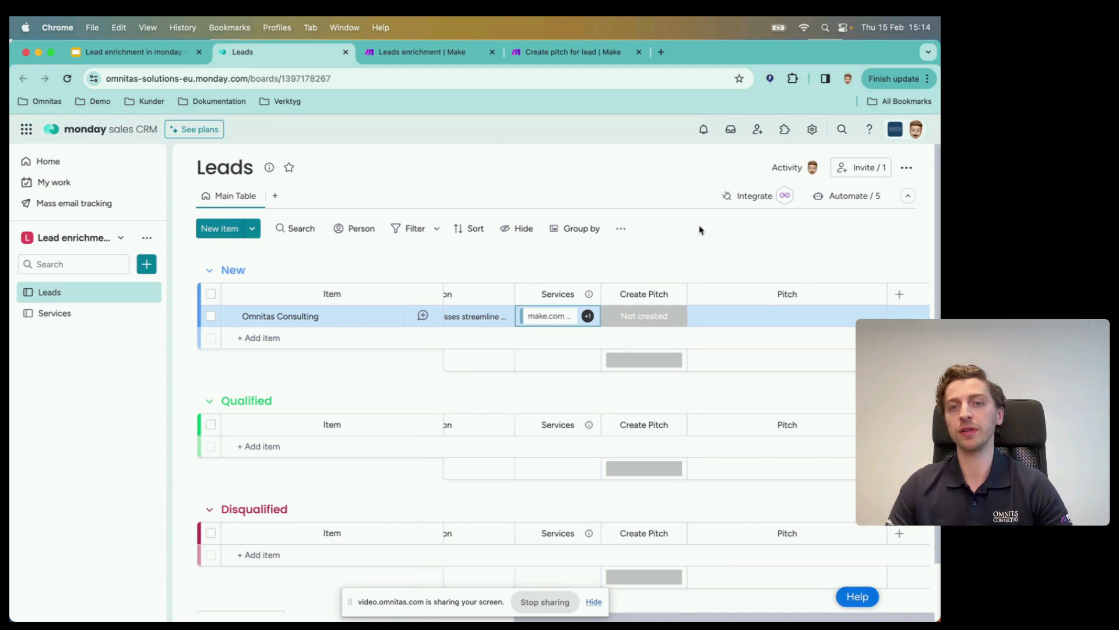
Review the lead's columns from Responsible through Services and set its Create Pitch status to Create
scroll(727, 253, "left", 6)
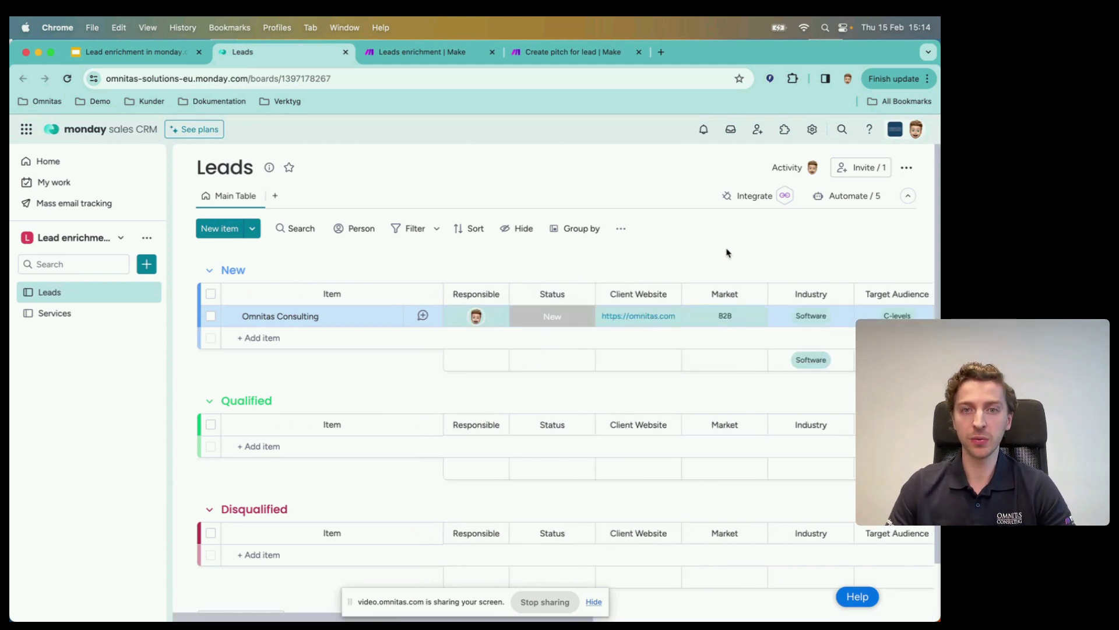
scroll(727, 252, "right", 6)
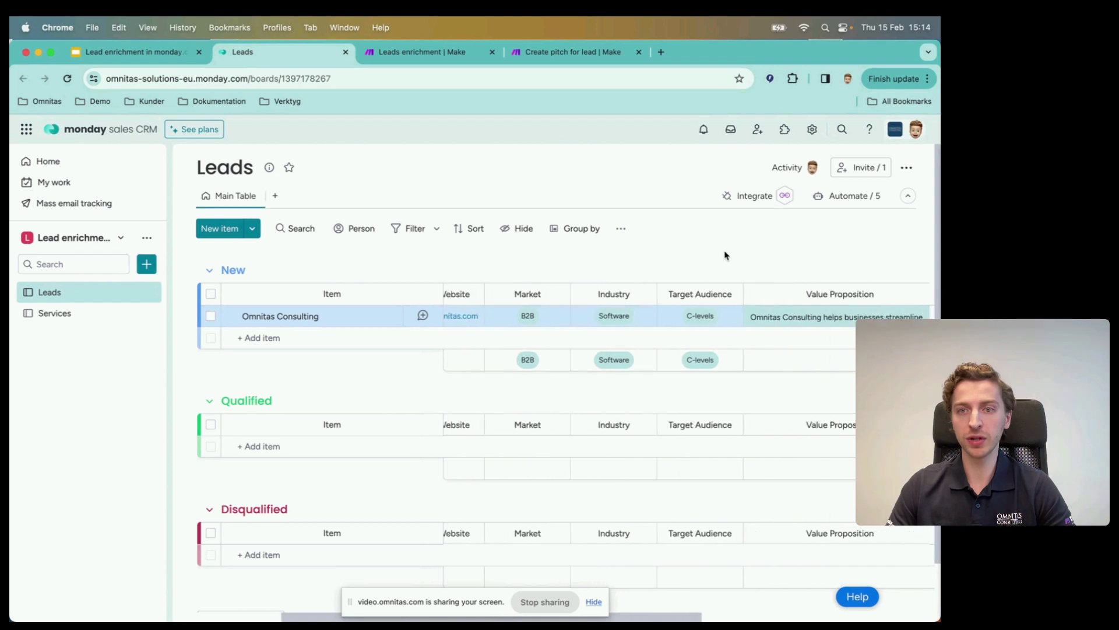
scroll(722, 255, "right", 5)
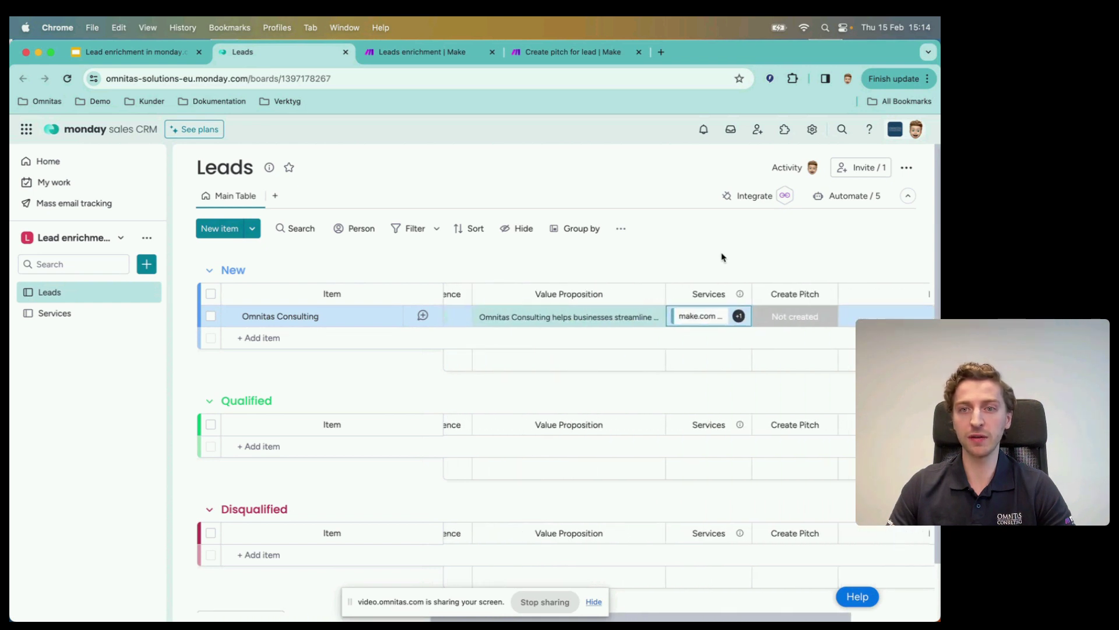
scroll(721, 257, "right", 1)
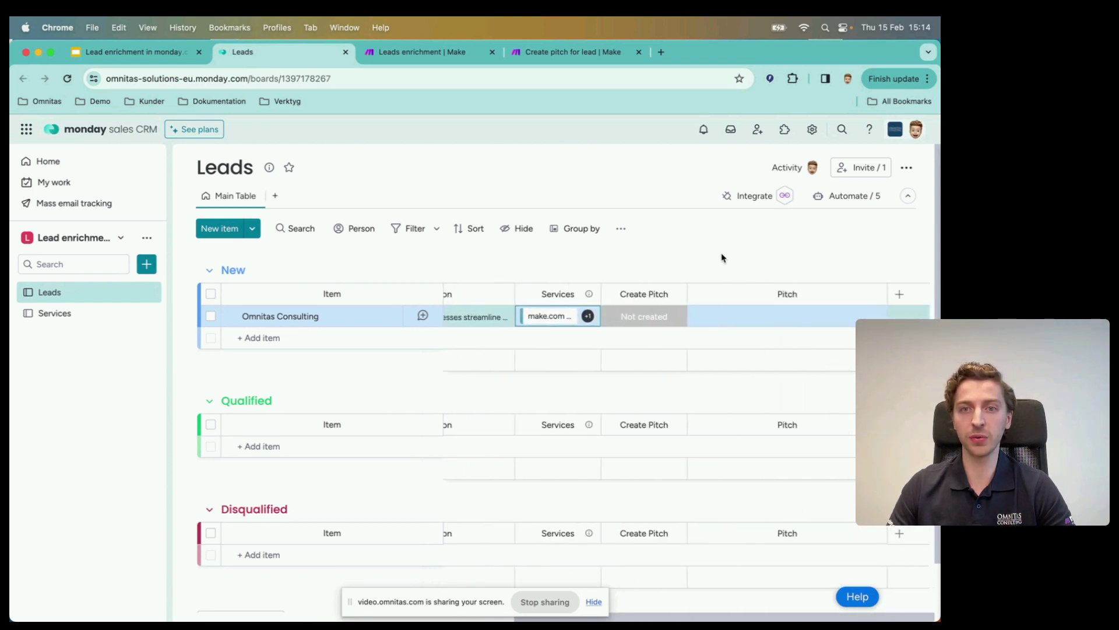
left_click(642, 321)
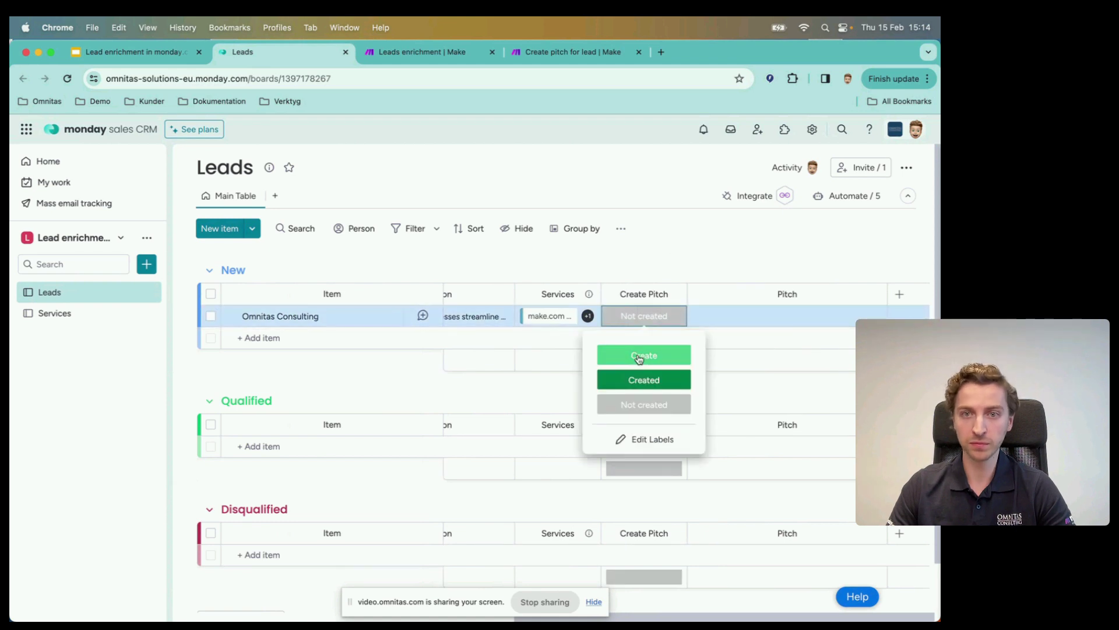
left_click(639, 357)
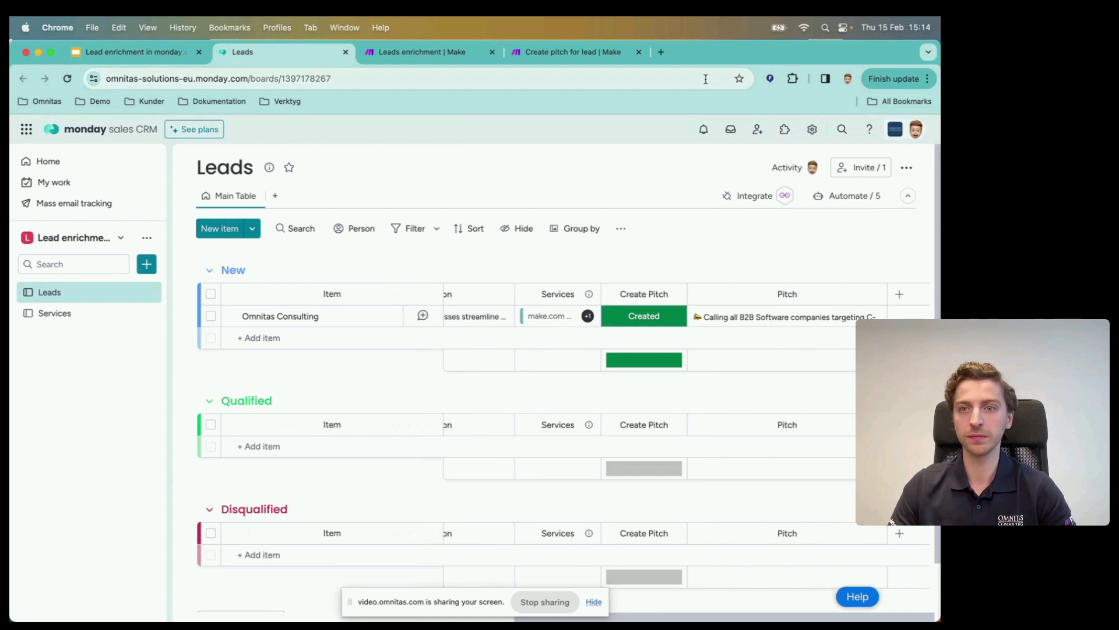
Move the Omnitas Consulting lead to Qualified and on to the Disqualified group, and preview its full pitch text
left_click_drag(344, 316, 355, 437)
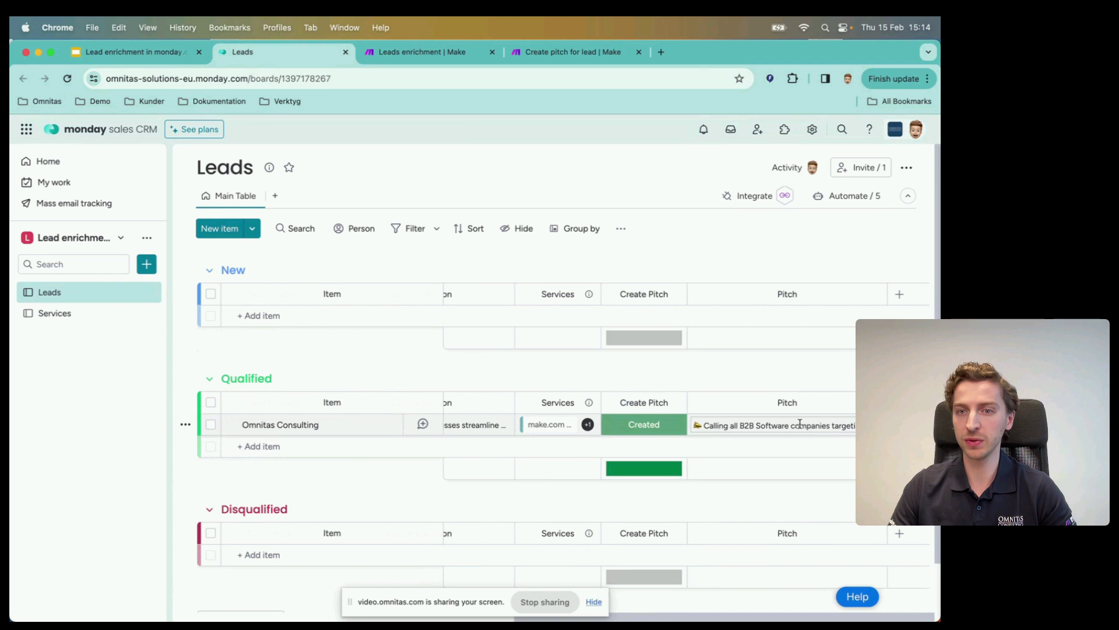
left_click_drag(326, 425, 349, 533)
mouse_move(784, 535)
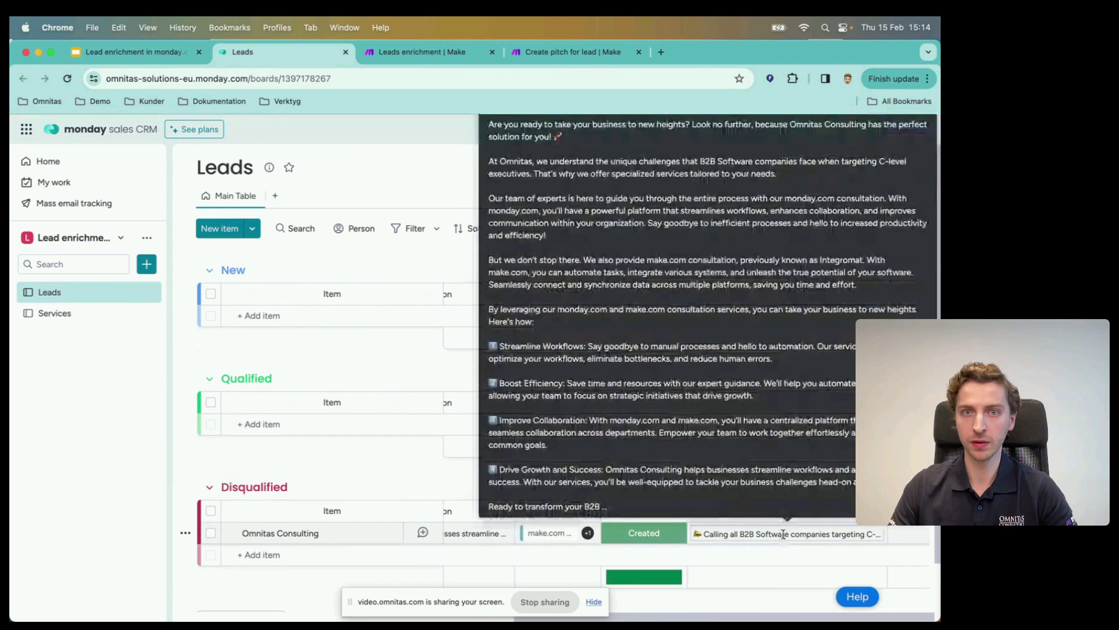
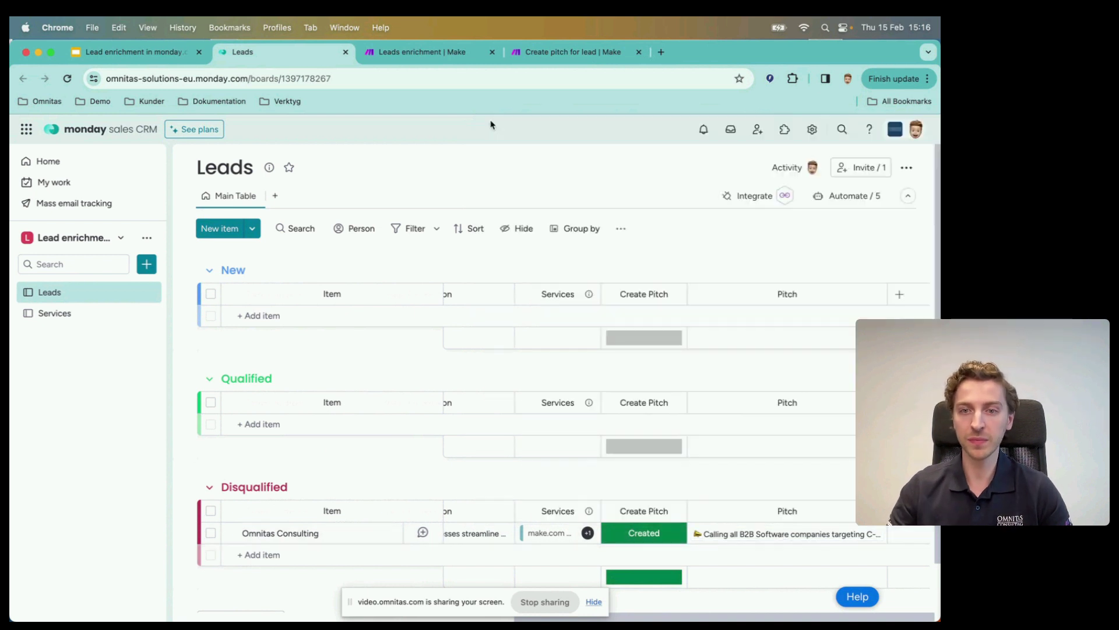
Place the Create pitch for lead scenario beside the Leads board and check the lead's Create Pitch status options without changing them
left_click_drag(541, 61, 400, 70)
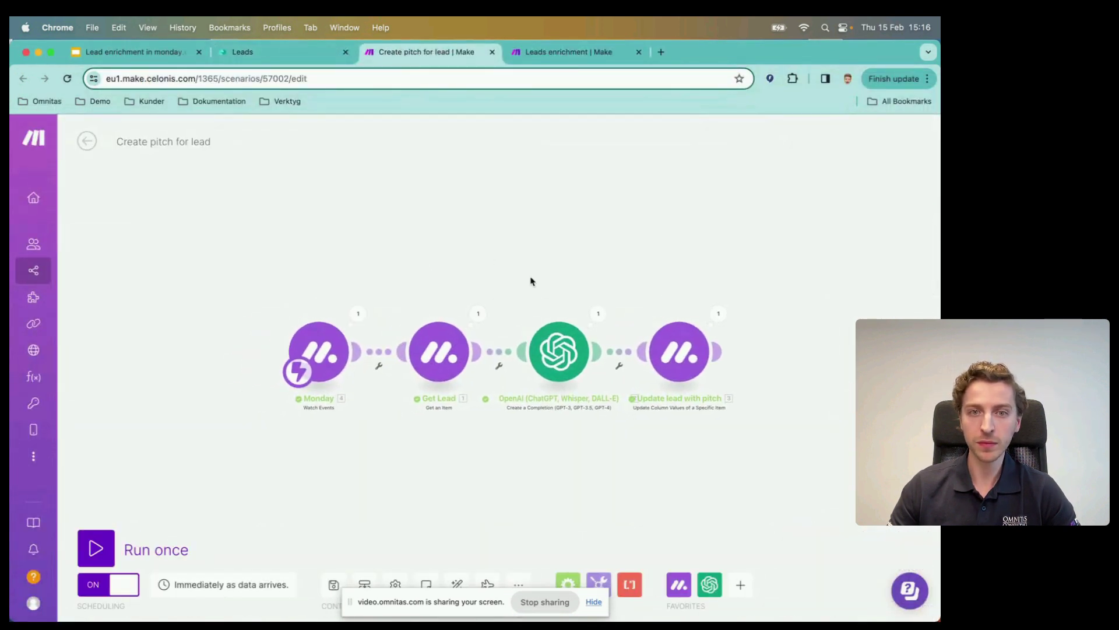
right_click(558, 274)
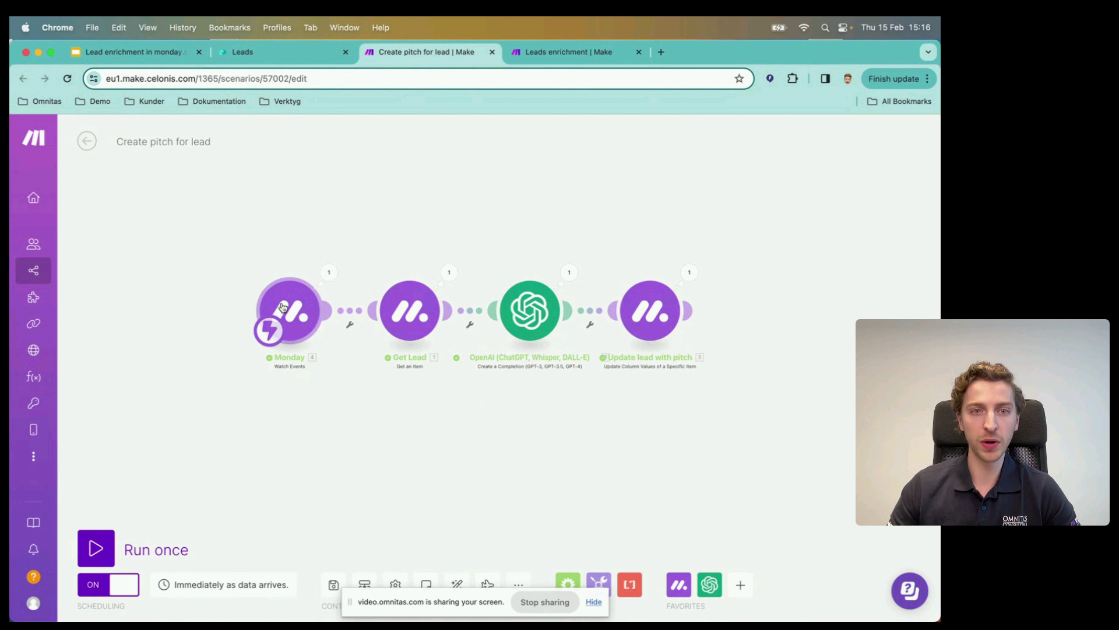
left_click(275, 50)
left_click(665, 532)
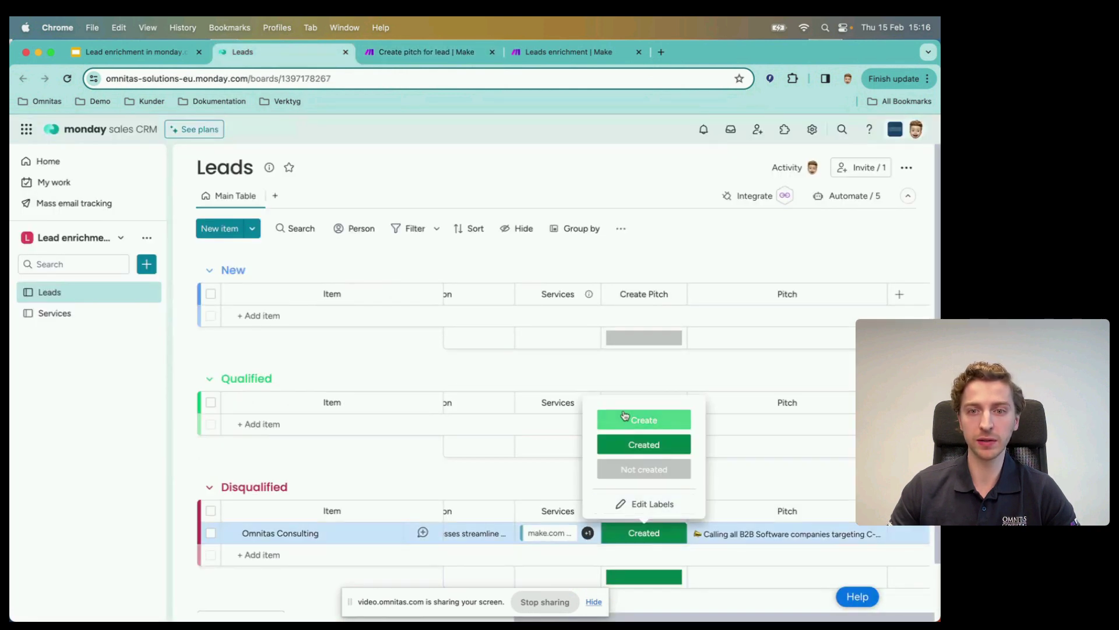
left_click(691, 239)
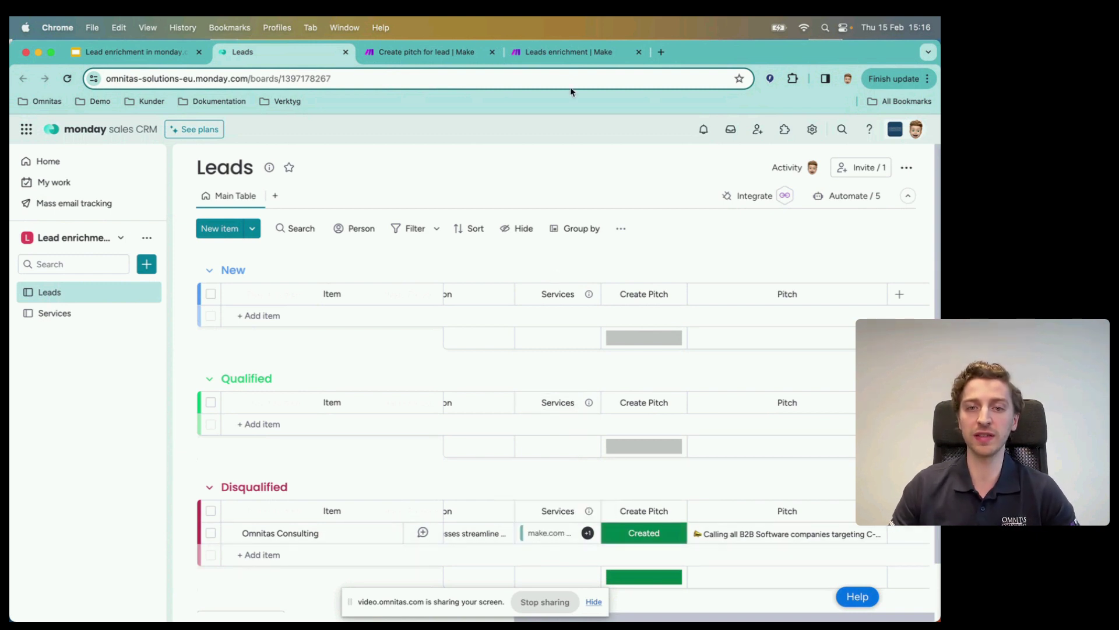
Inspect the Get Lead module's ID mapping in the Create pitch for lead scenario and close it without changes
left_click(422, 56)
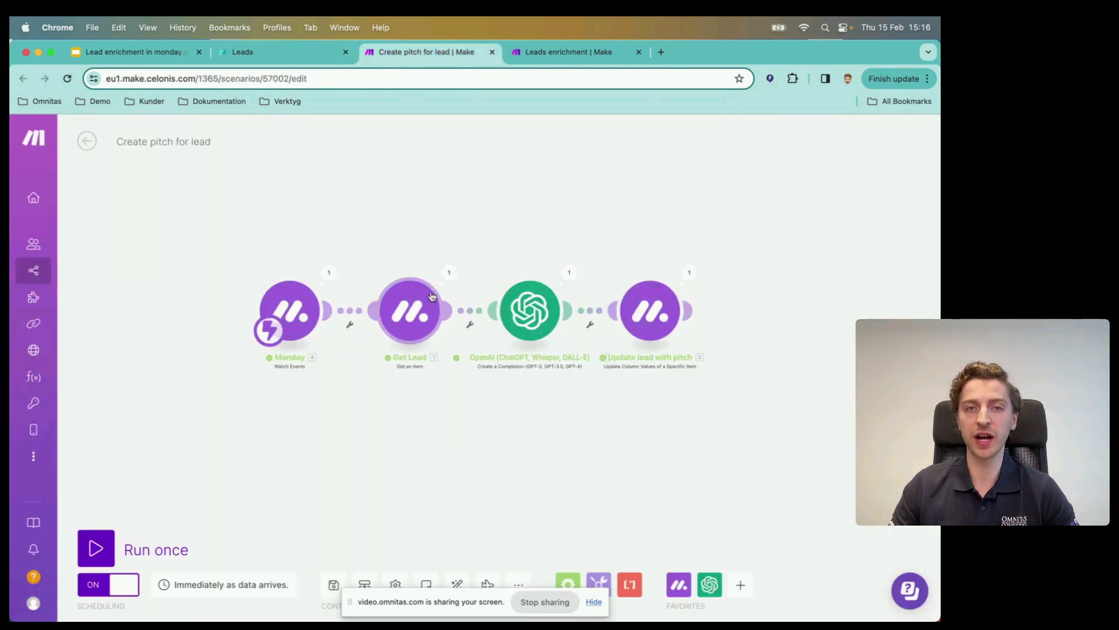
left_click(410, 308)
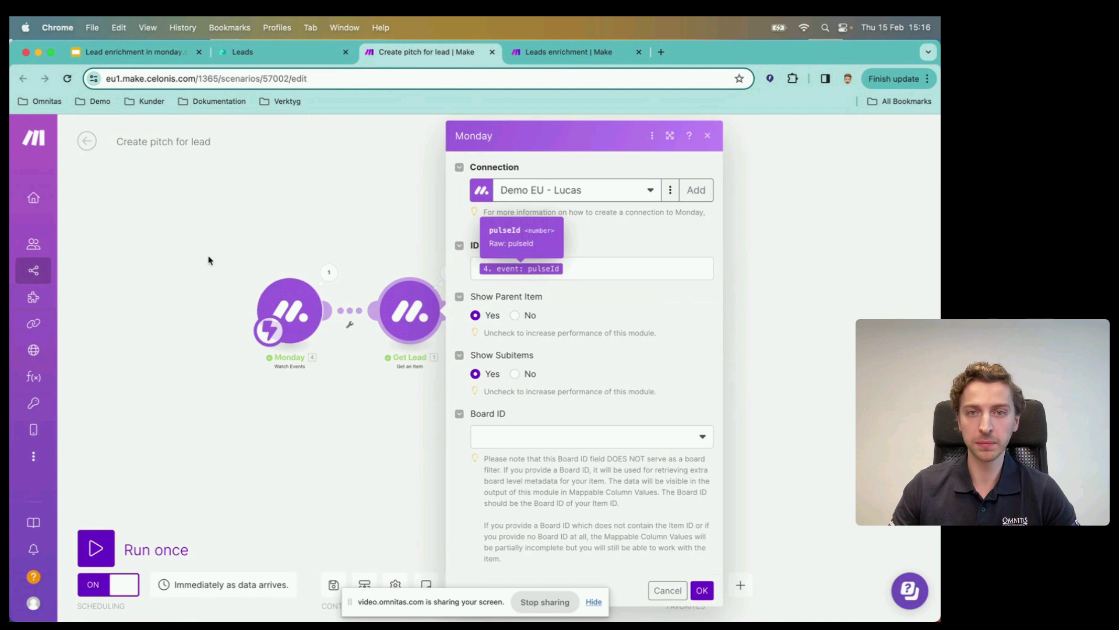
left_click(377, 227)
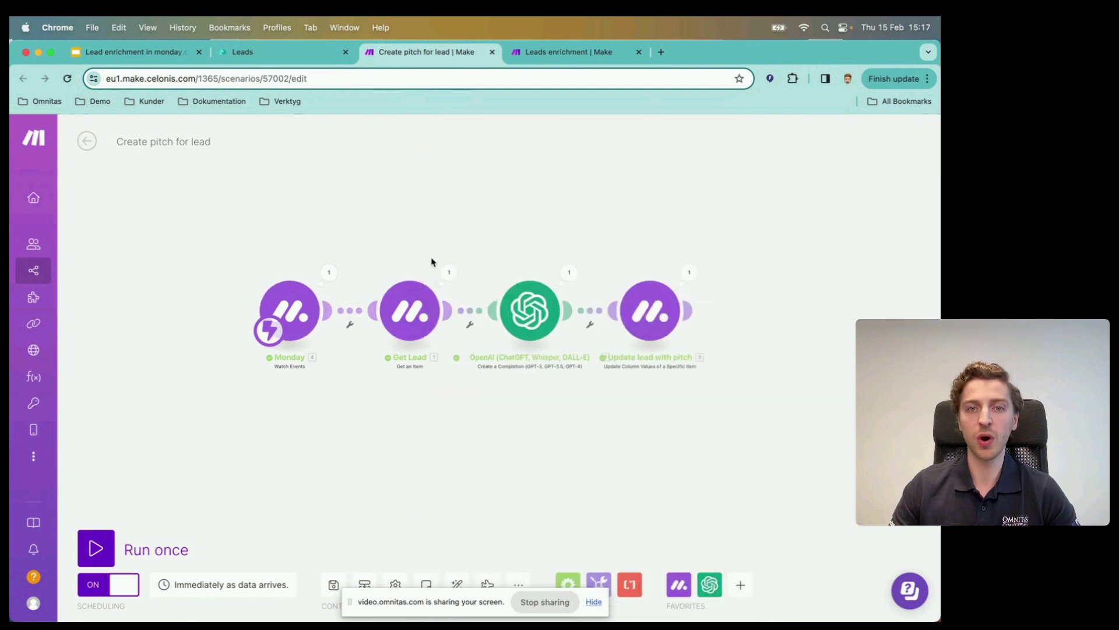
Open the scenario's OpenAI module and look over its connection, method, model and both messages
left_click_drag(406, 233, 323, 233)
left_click(444, 307)
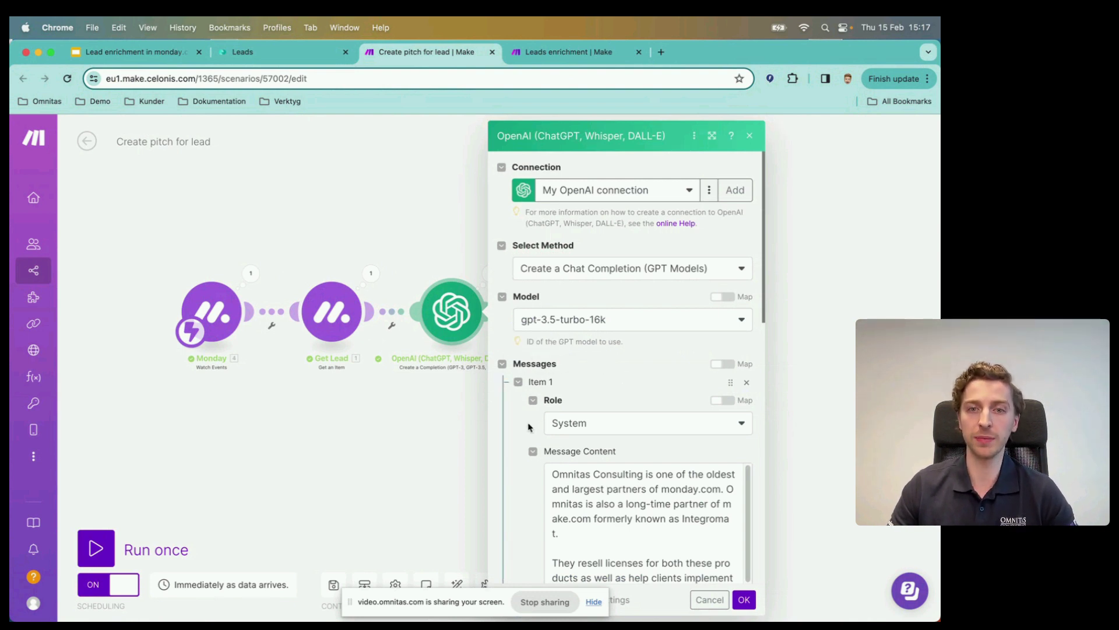
scroll(529, 425, "down", 3)
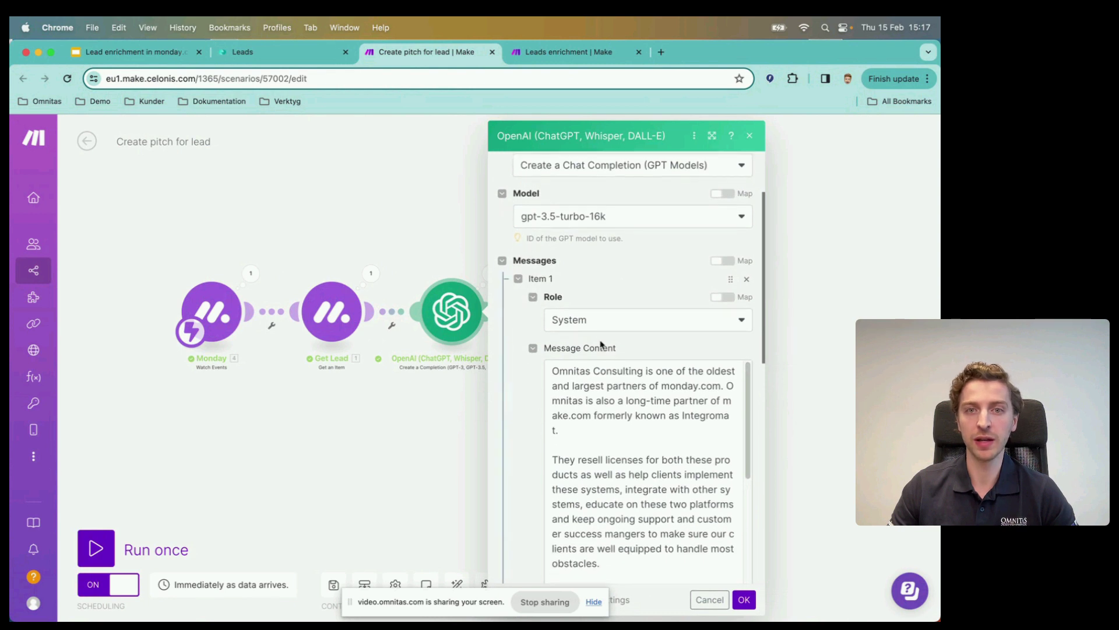
scroll(529, 341, "down", 7)
scroll(528, 351, "down", 4)
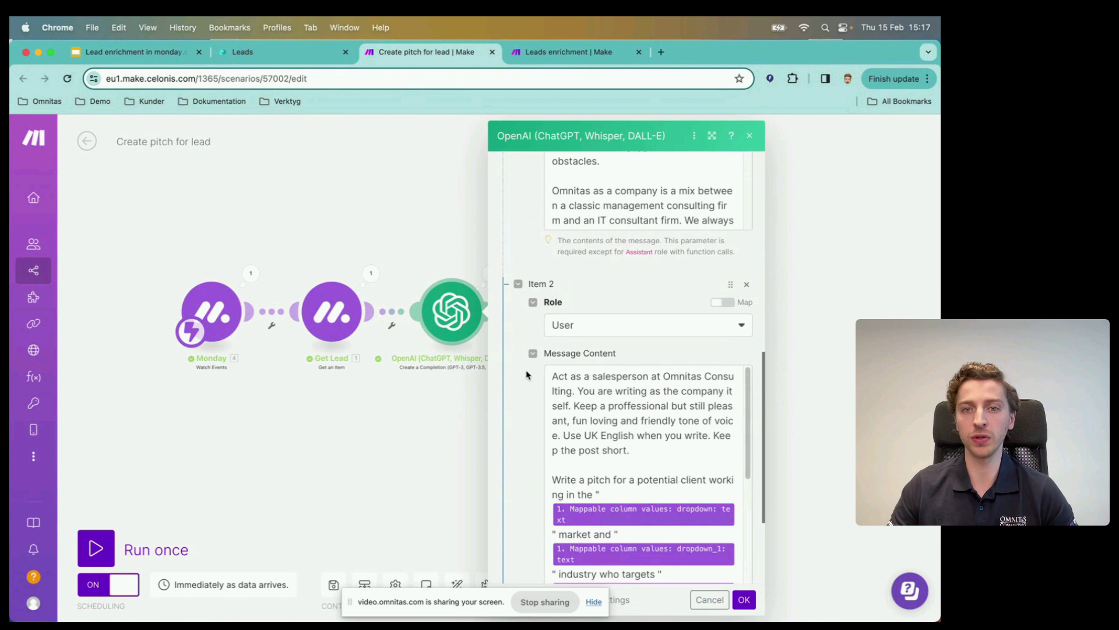
Read the System message content describing Omnitas Consulting in the OpenAI module from beginning to end
scroll(531, 362, "up", 12)
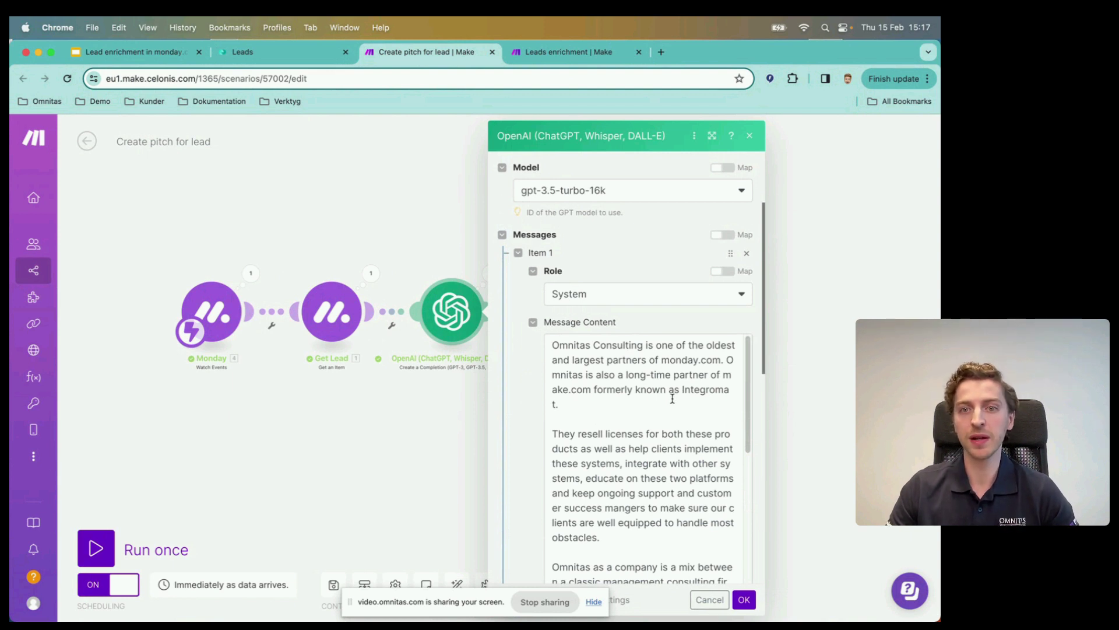
scroll(673, 396, "down", 2)
scroll(673, 399, "down", 5)
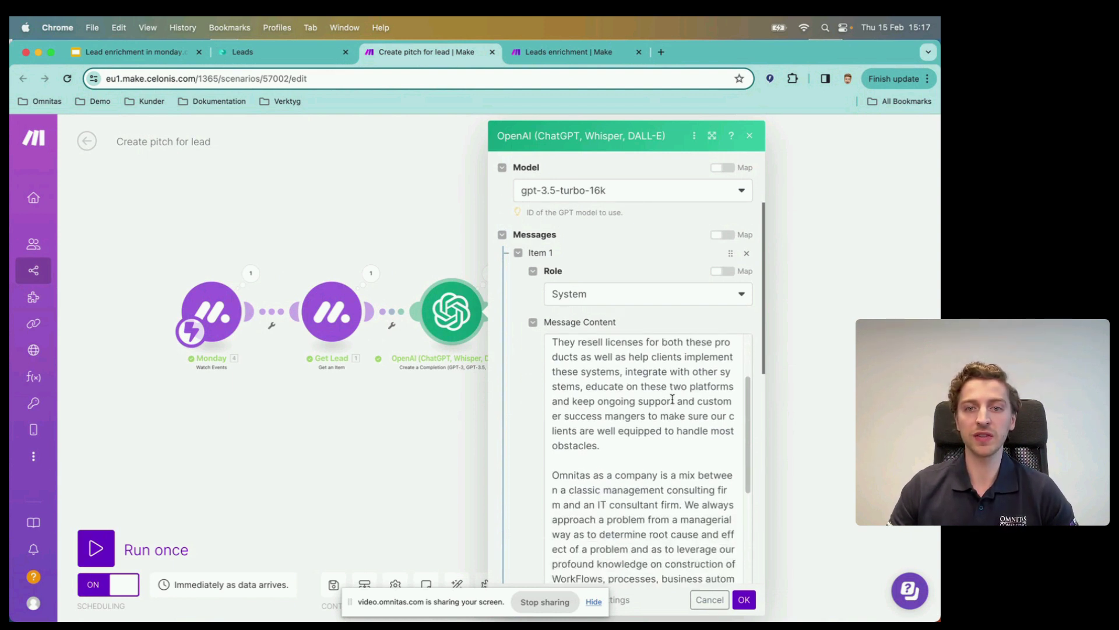
scroll(673, 399, "down", 8)
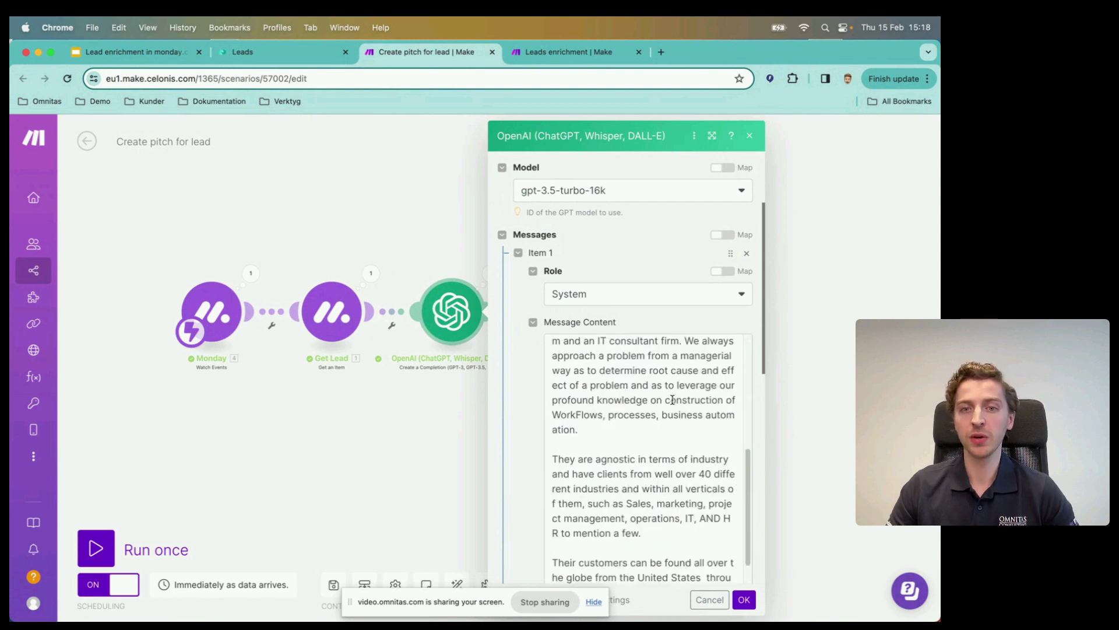
scroll(672, 399, "up", 1)
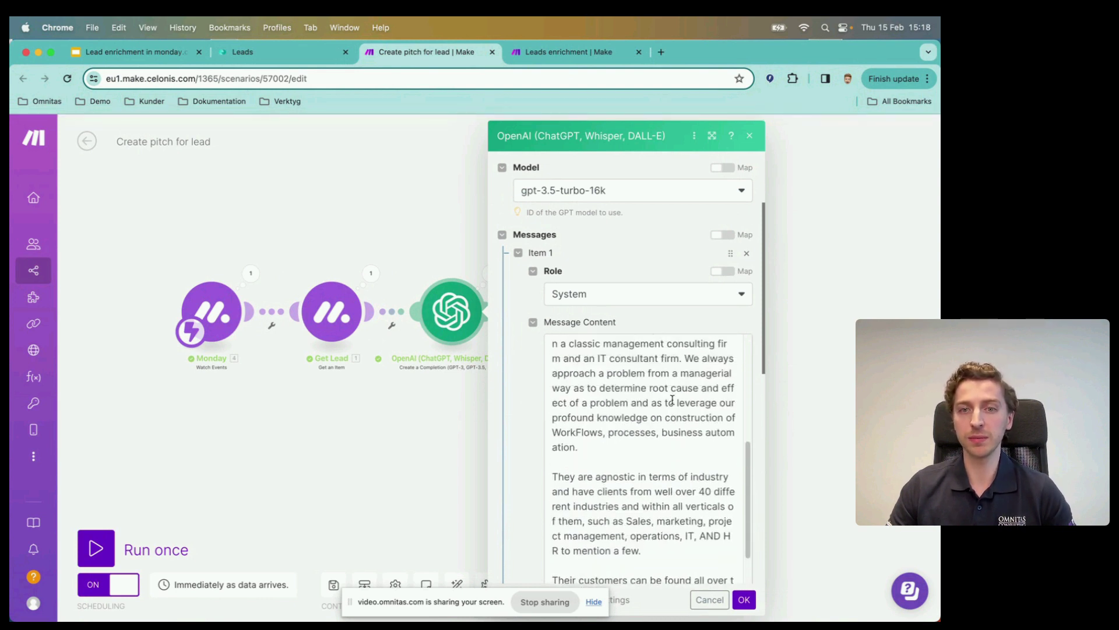
scroll(660, 421, "down", 4)
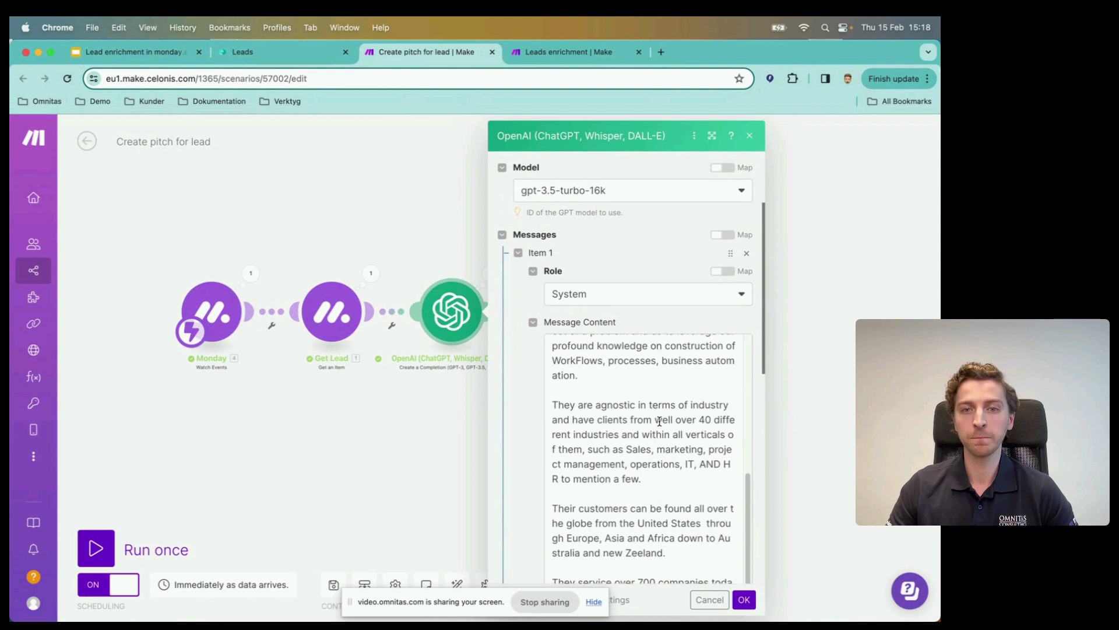
scroll(659, 420, "down", 2)
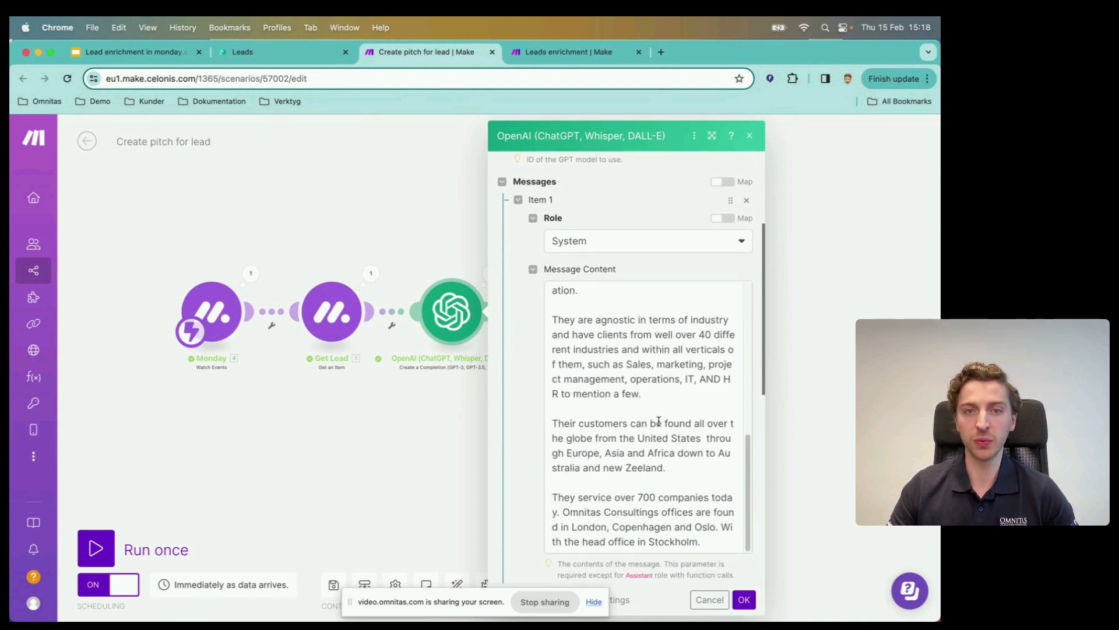
scroll(659, 421, "down", 3)
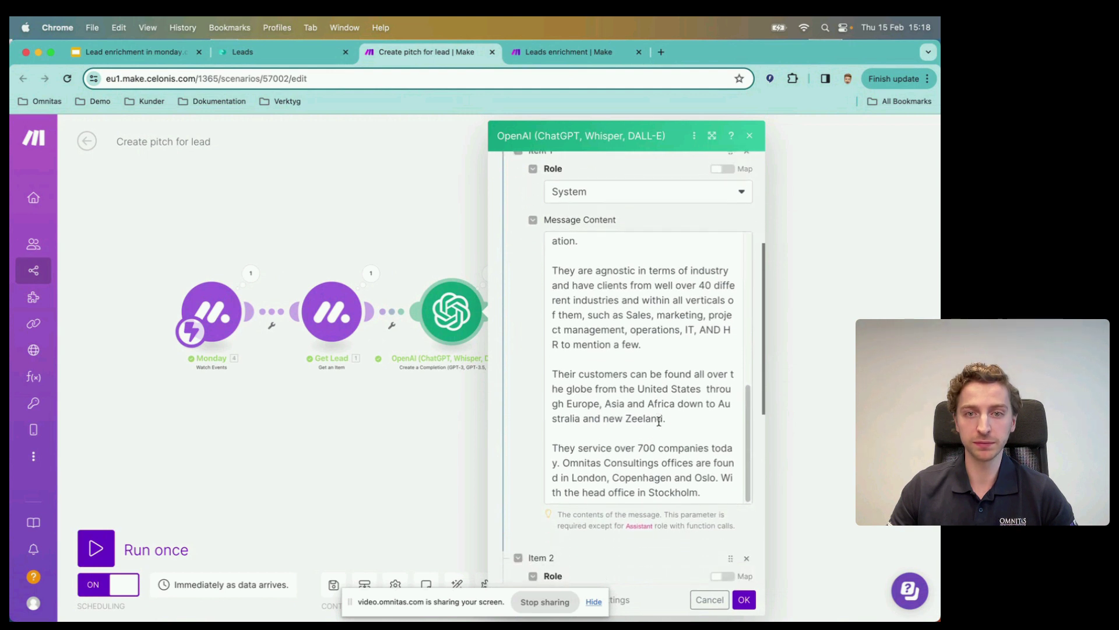
Examine the User message's pitch-writing instructions and its mapped market, industry and target audience values
scroll(658, 421, "down", 6)
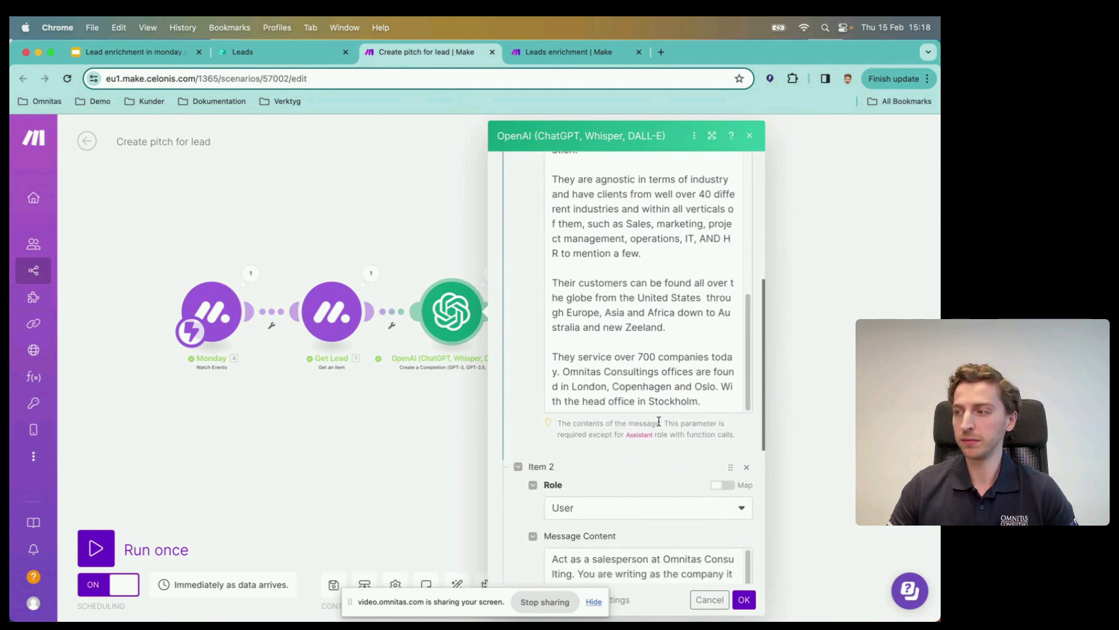
scroll(575, 418, "down", 8)
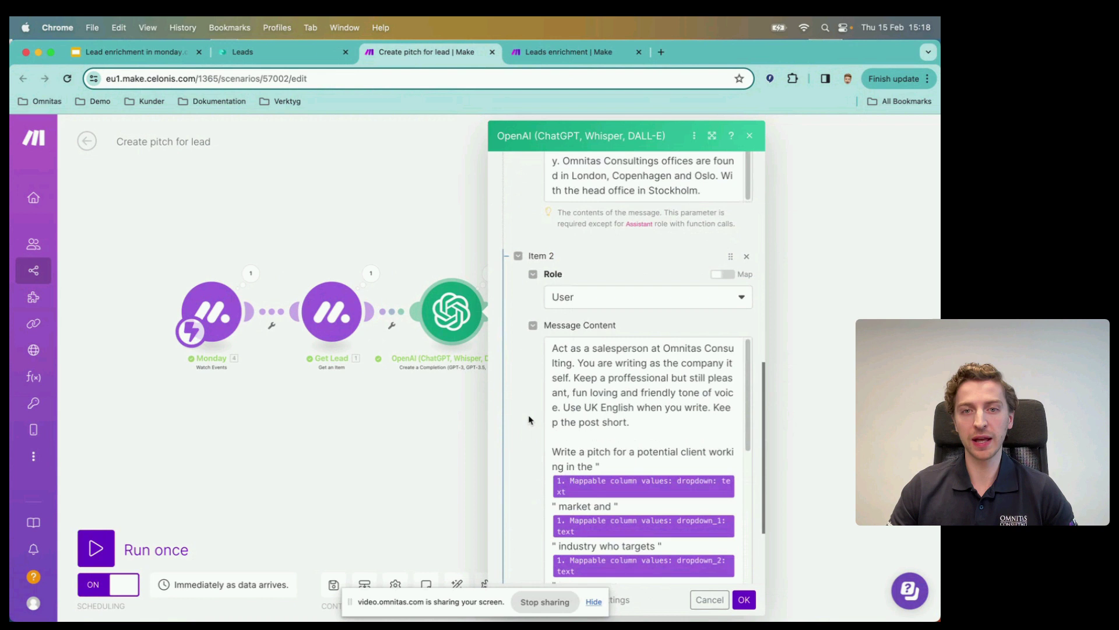
scroll(528, 419, "down", 2)
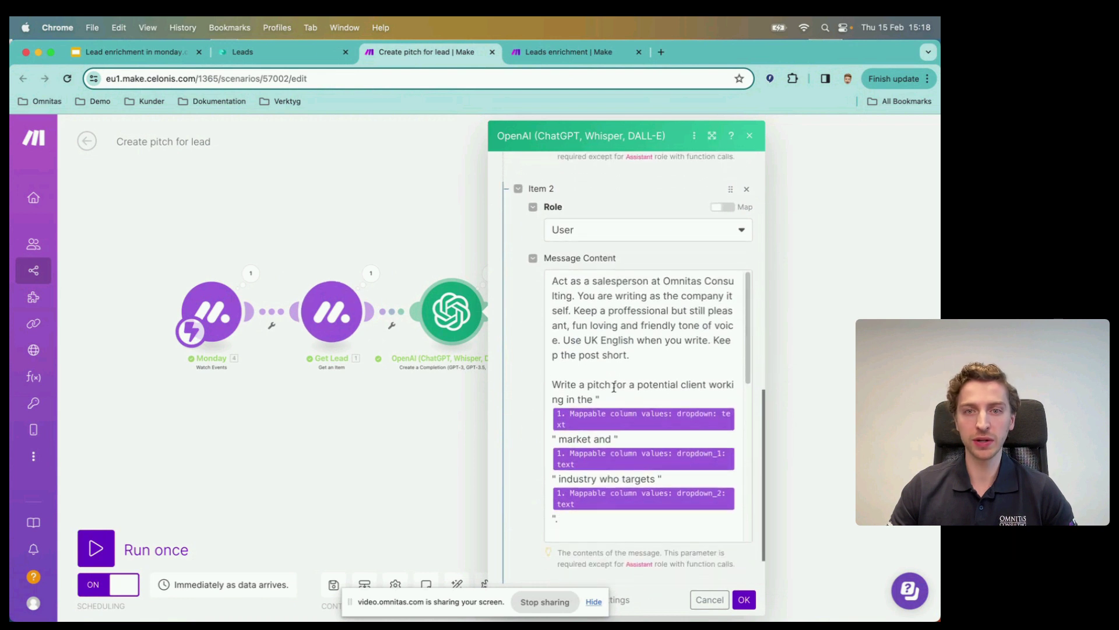
scroll(612, 387, "up", 1)
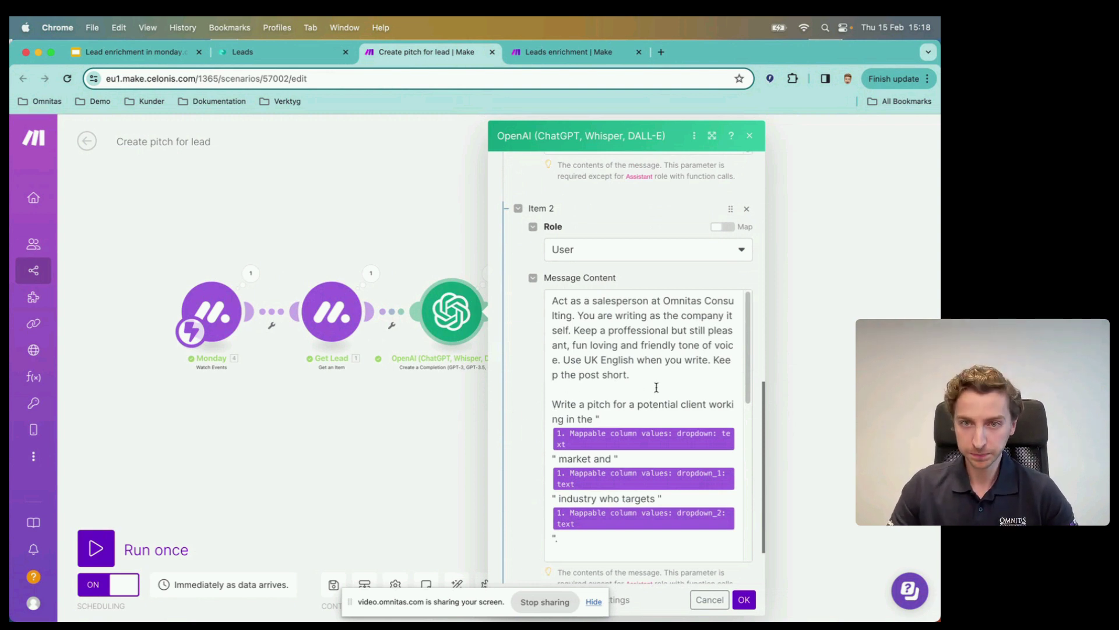
Read the rest of the User message, covering services, value proposition, character limit and company background, and close the OpenAI module
scroll(657, 388, "down", 2)
scroll(647, 432, "down", 2)
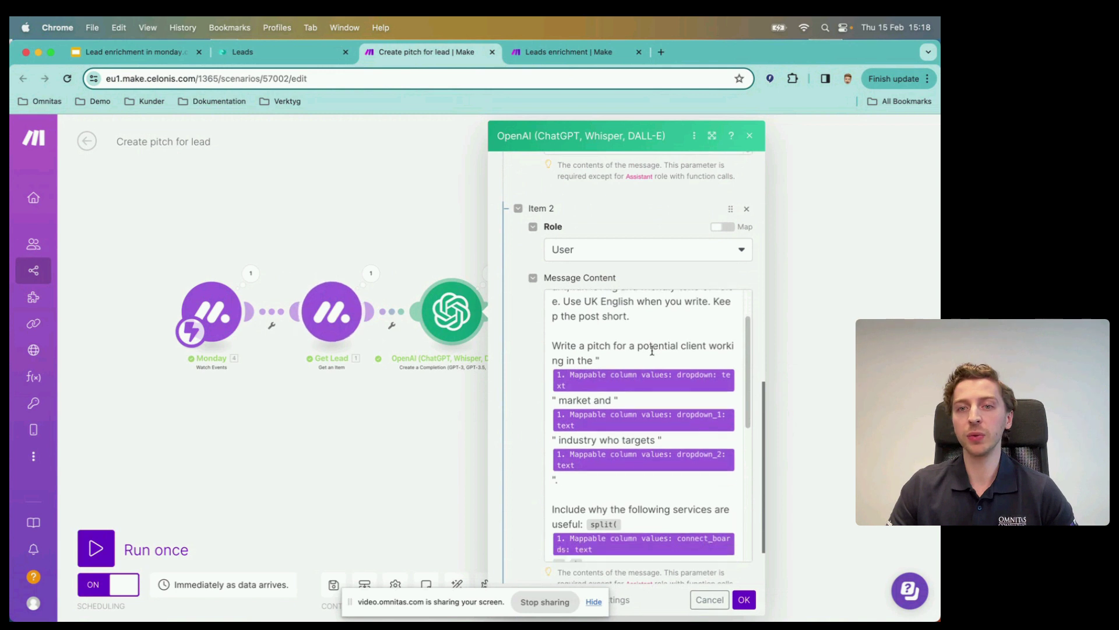
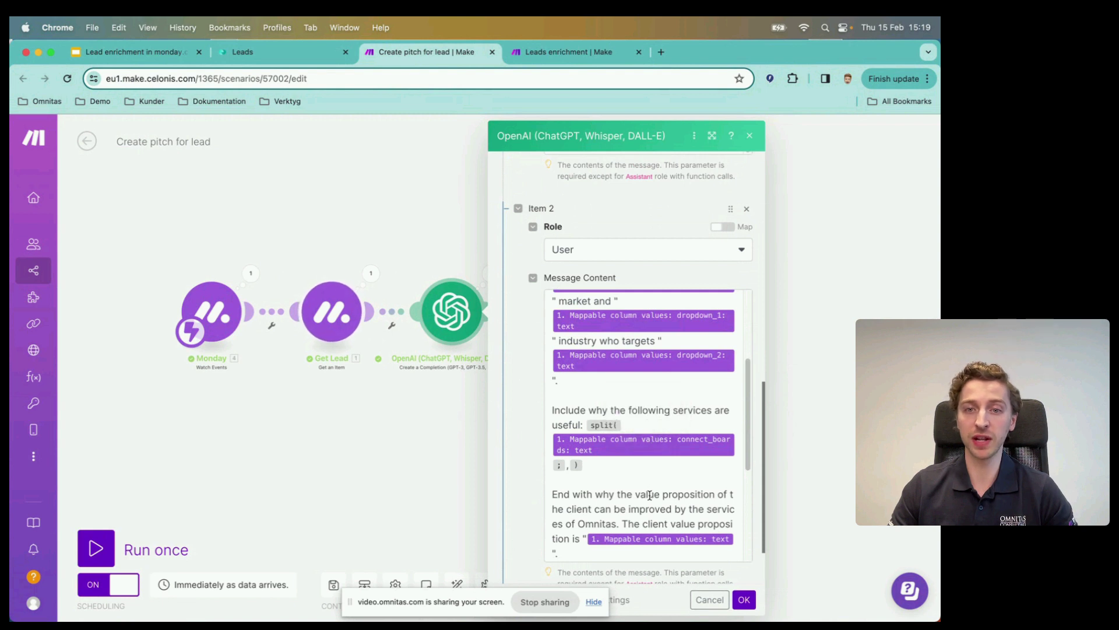
scroll(645, 479, "down", 3)
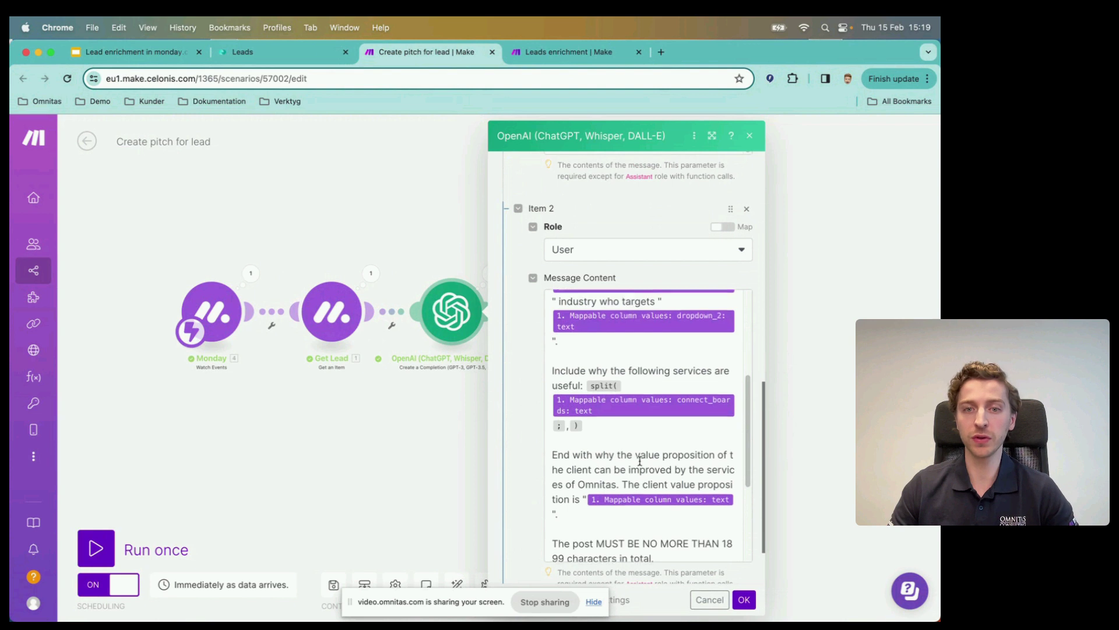
scroll(646, 478, "down", 5)
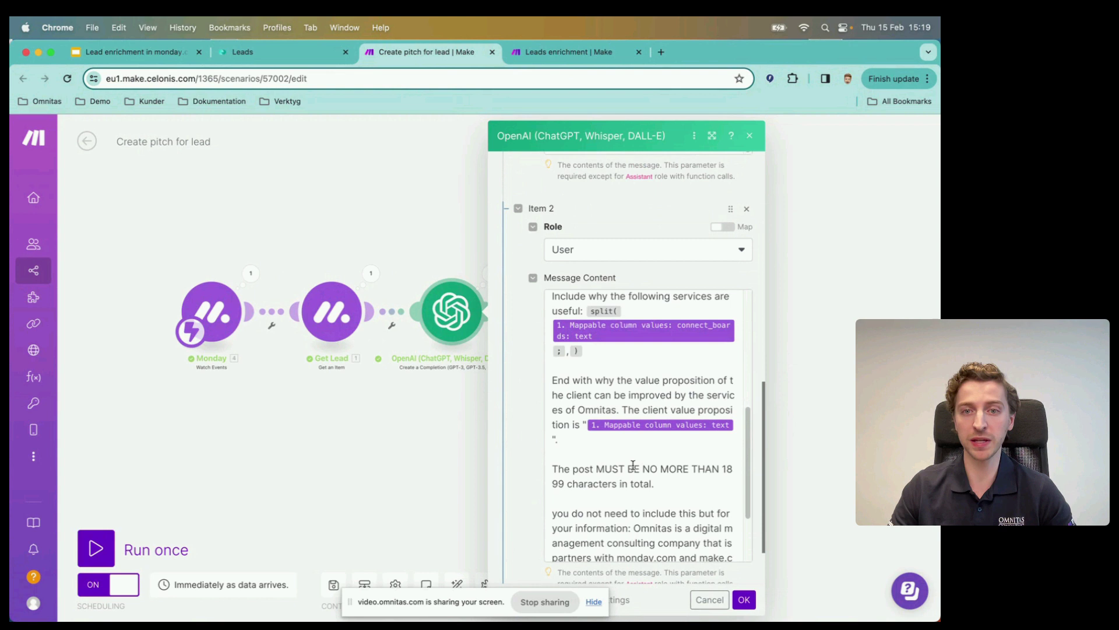
scroll(633, 465, "down", 4)
scroll(633, 465, "down", 3)
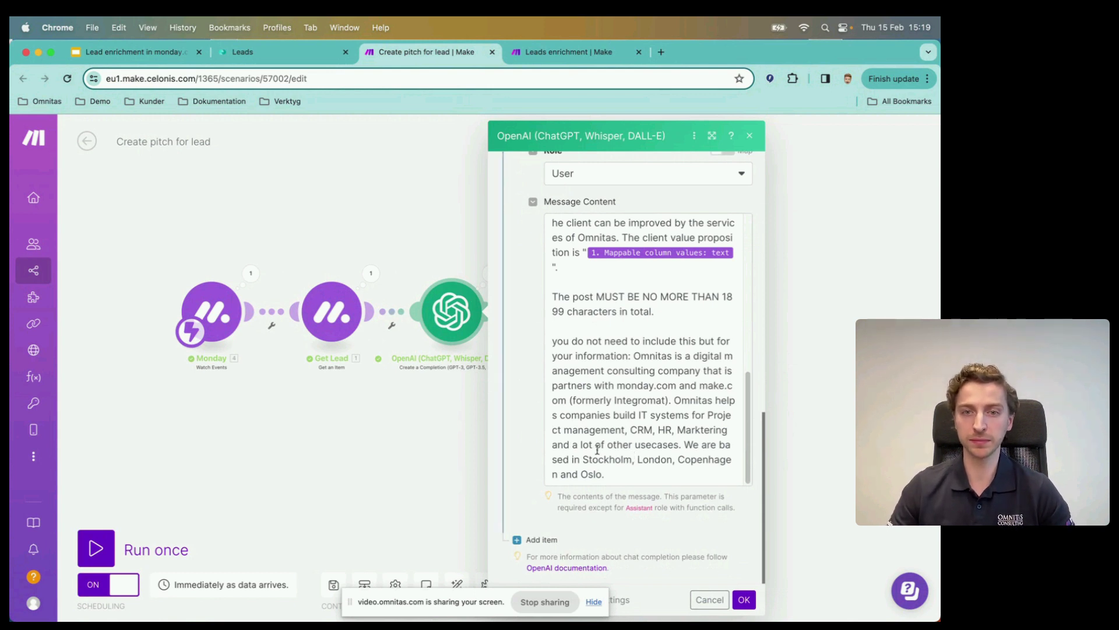
left_click(378, 440)
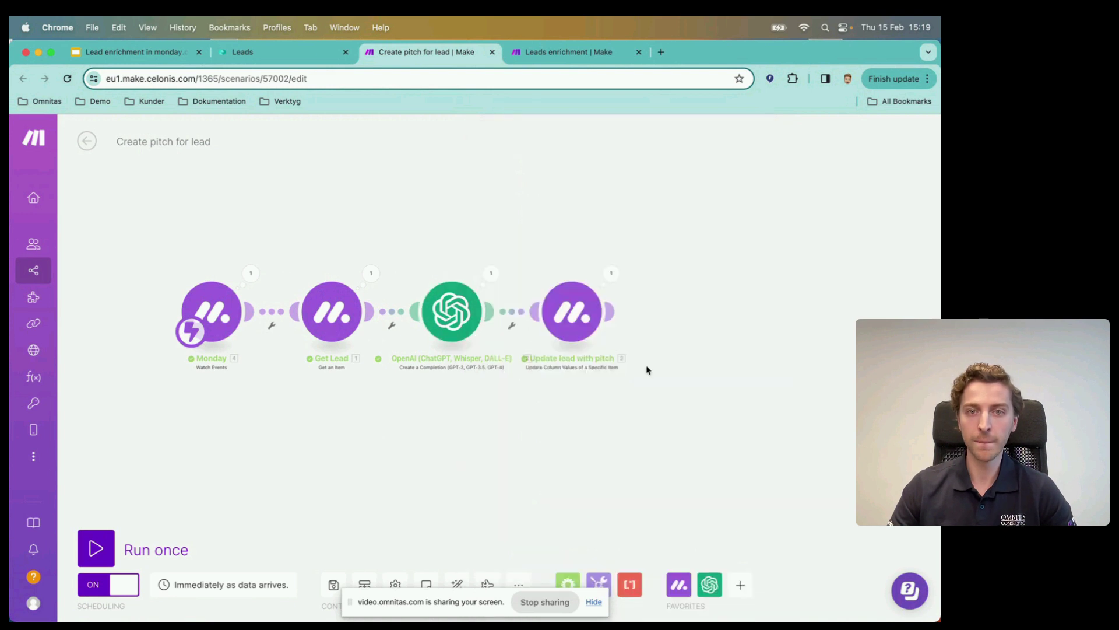
Open the Update lead with pitch module and look over its item ID mapping and the Pitch and Create Pitch column values
left_click(573, 305)
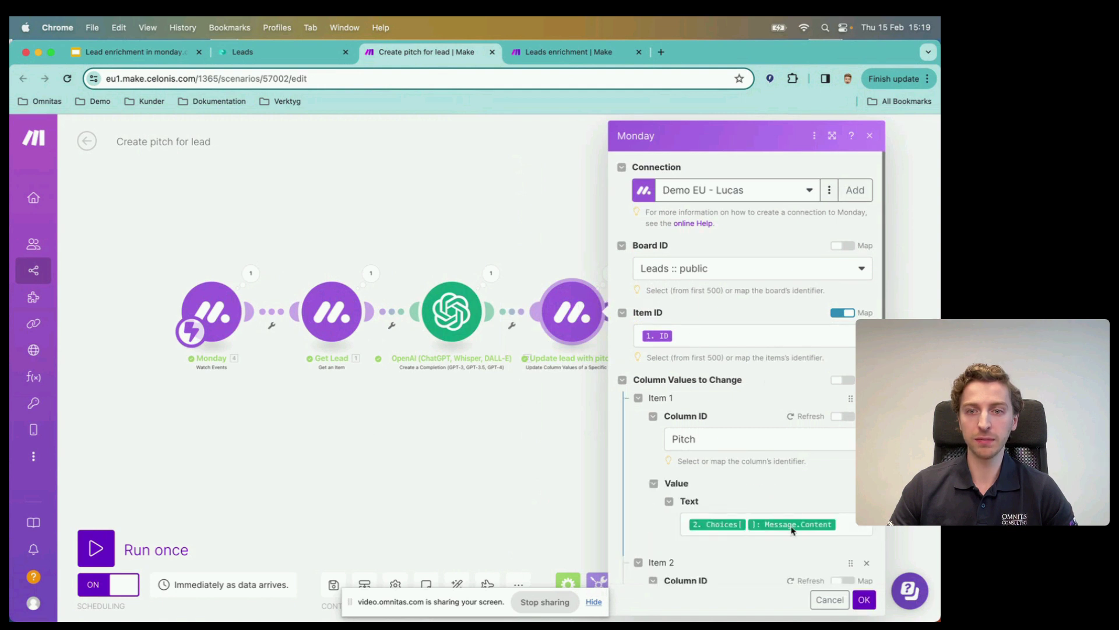
scroll(735, 535, "down", 8)
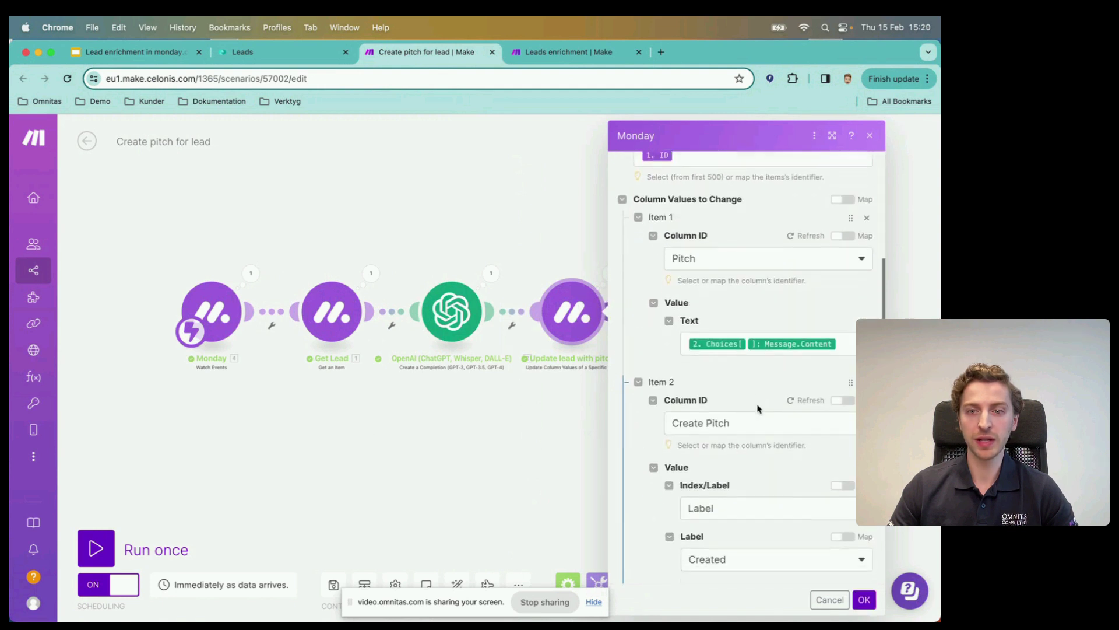
scroll(755, 513, "down", 2)
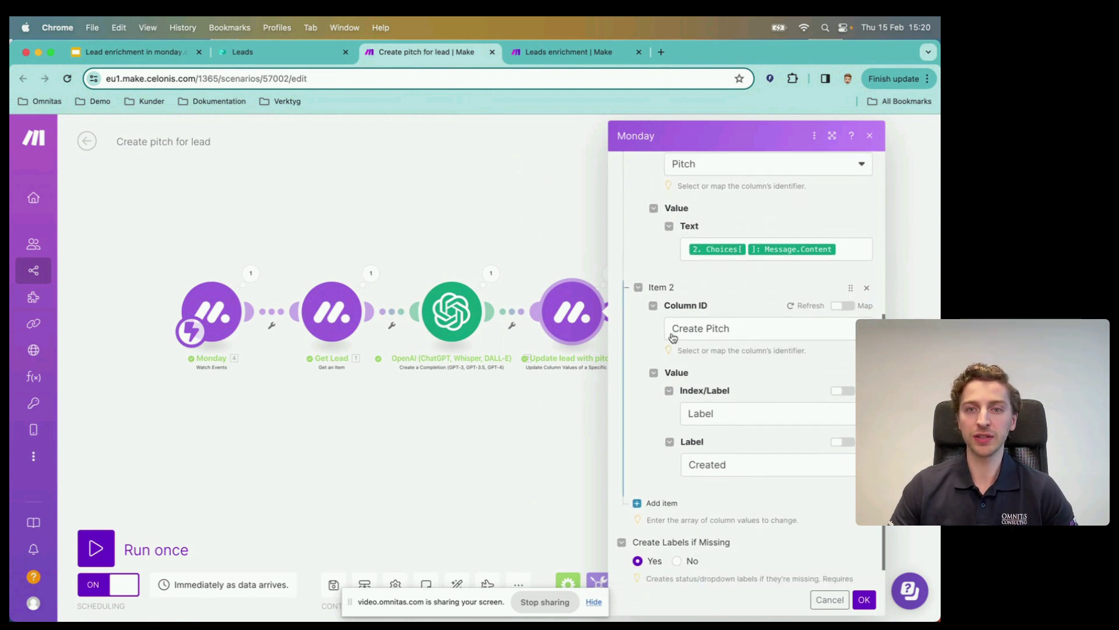
Switch to the Leads board in monday sales CRM and inspect the Omnitas Consulting lead's Create Pitch label options and Pitch text
left_click(243, 54)
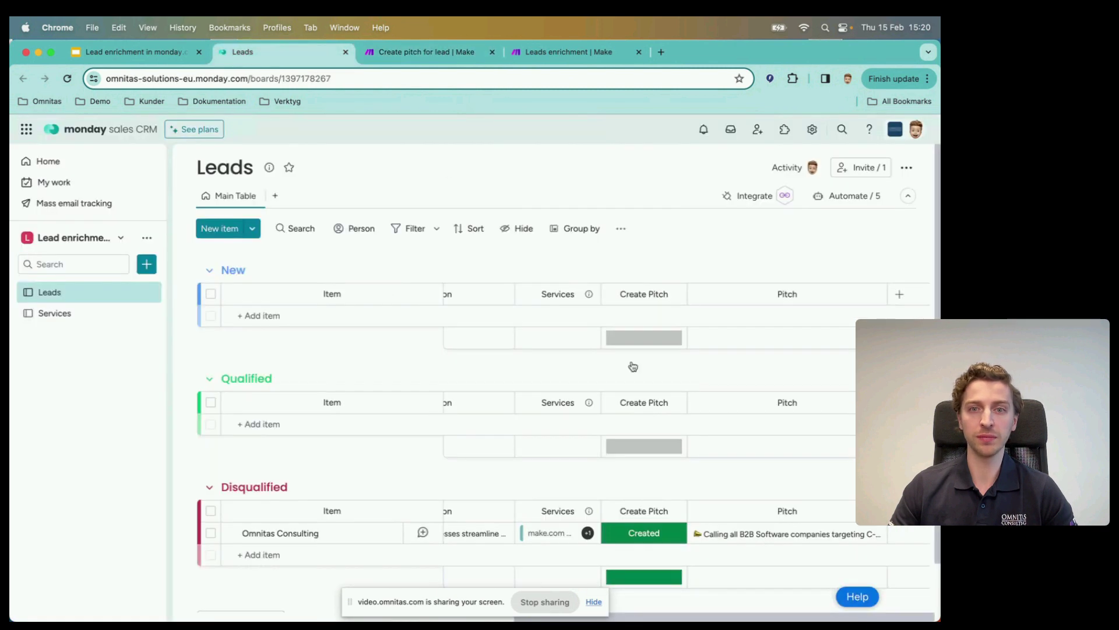
left_click(642, 536)
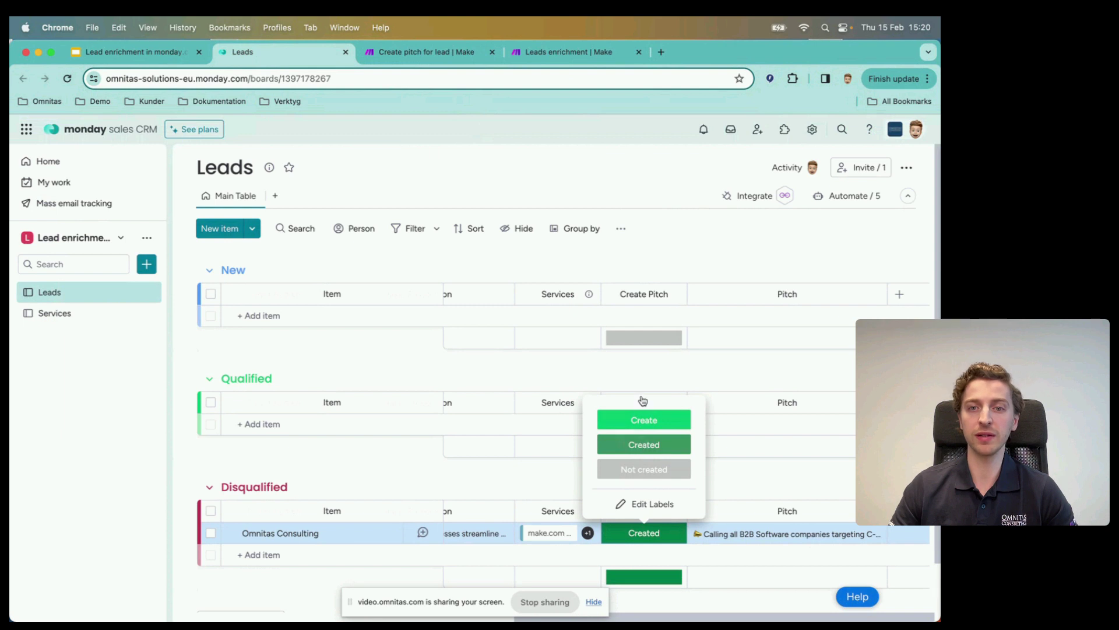
left_click(672, 225)
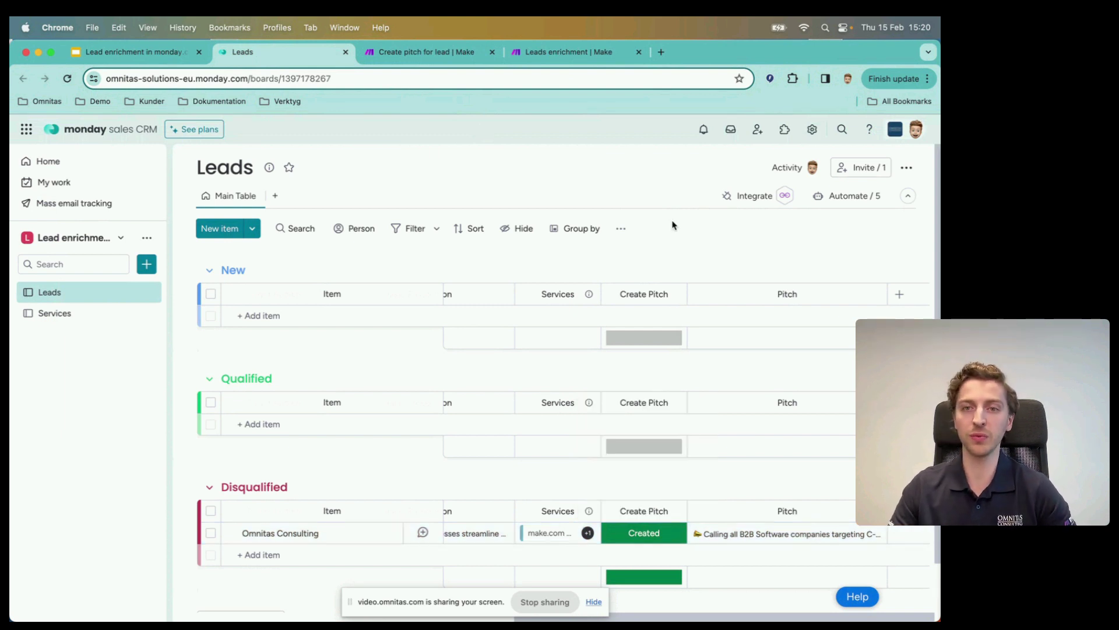
scroll(672, 225, "down", 2)
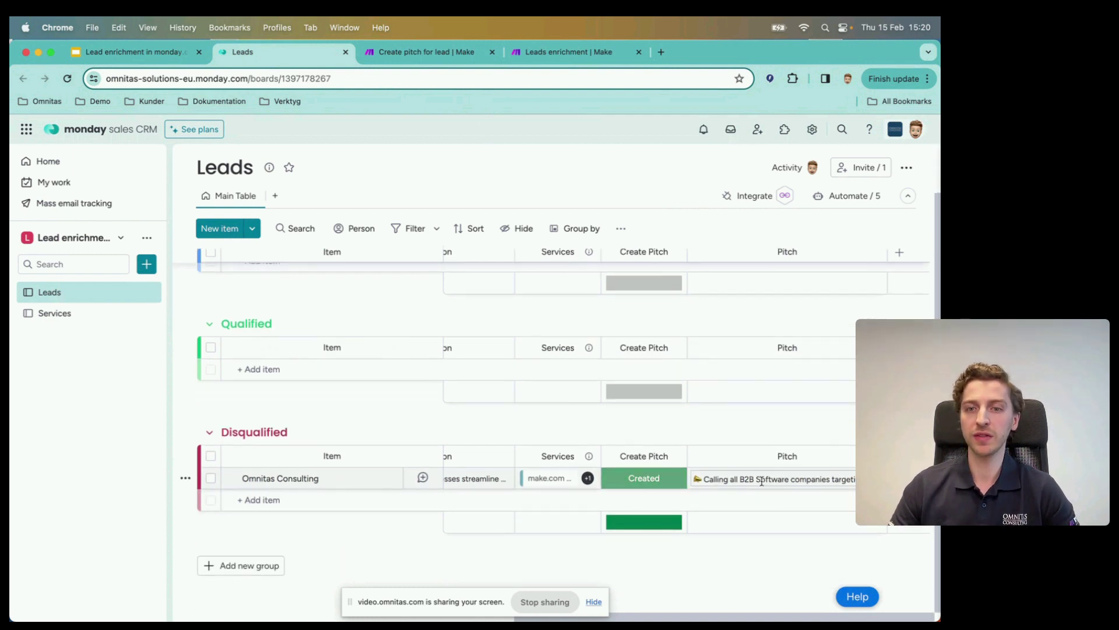
scroll(762, 513, "up", 2)
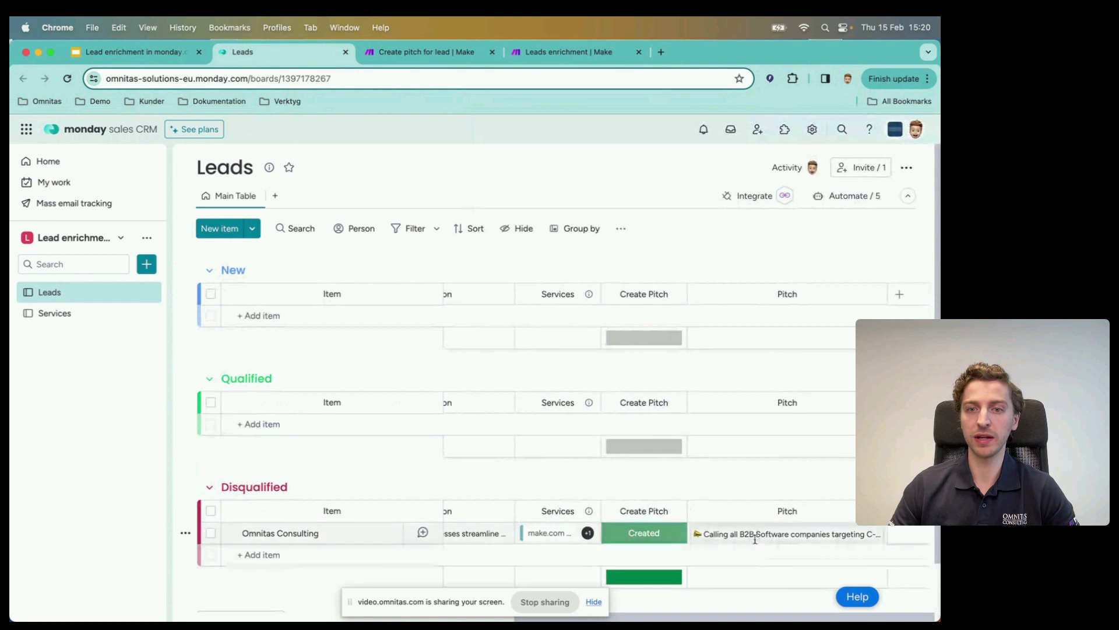
mouse_move(756, 536)
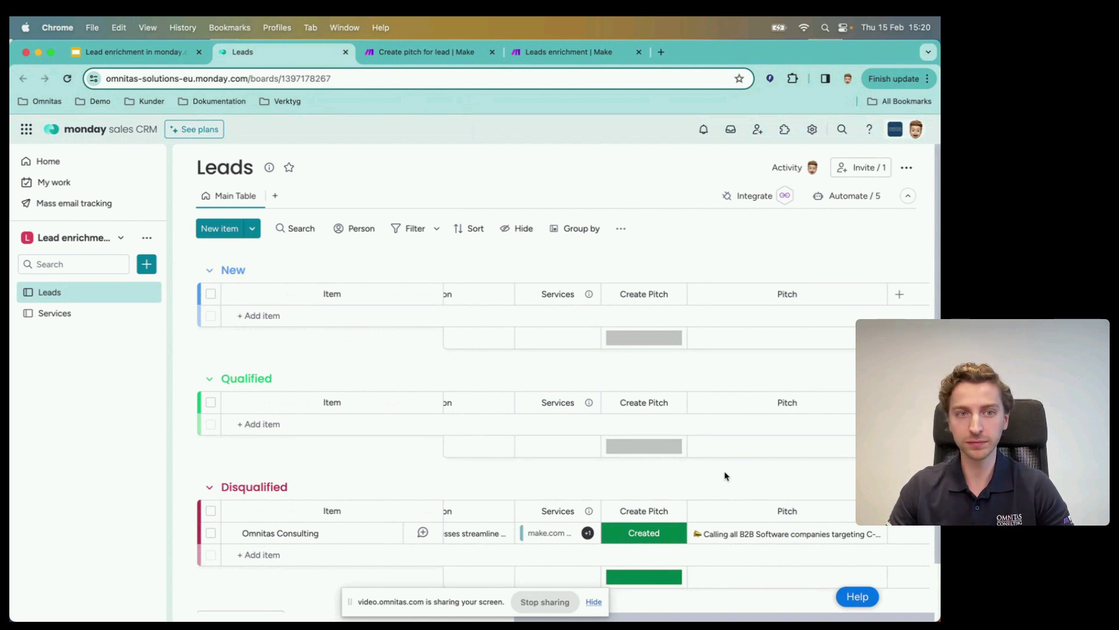
Review the Omnitas Consulting lead's columns across the board, from Client Website and Market to Create Pitch and Pitch
scroll(726, 477, "left", 10)
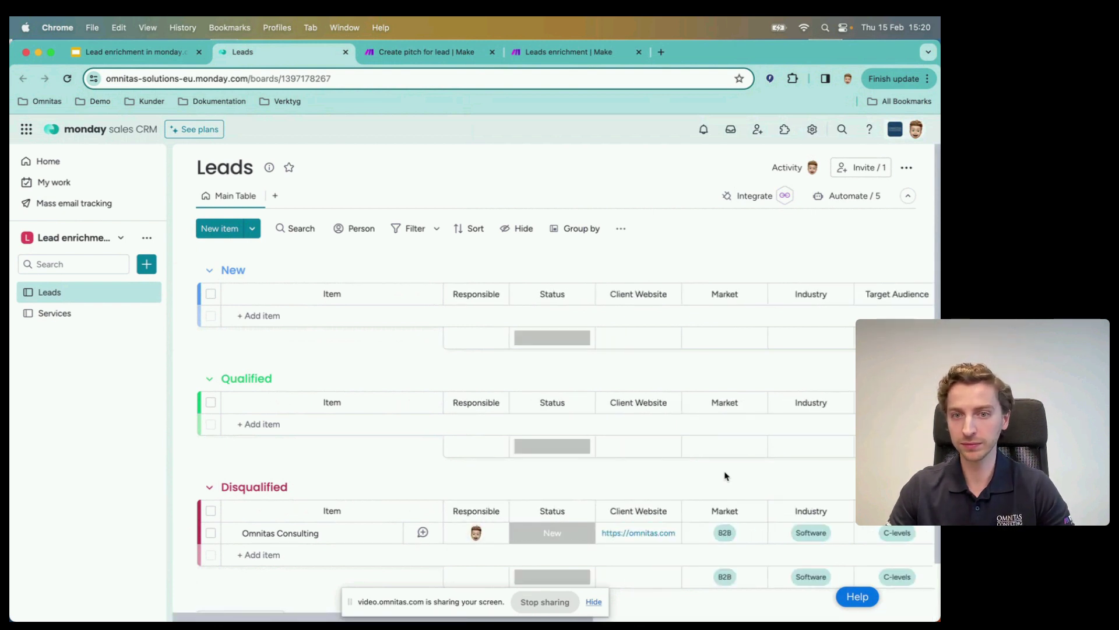
left_click(887, 523)
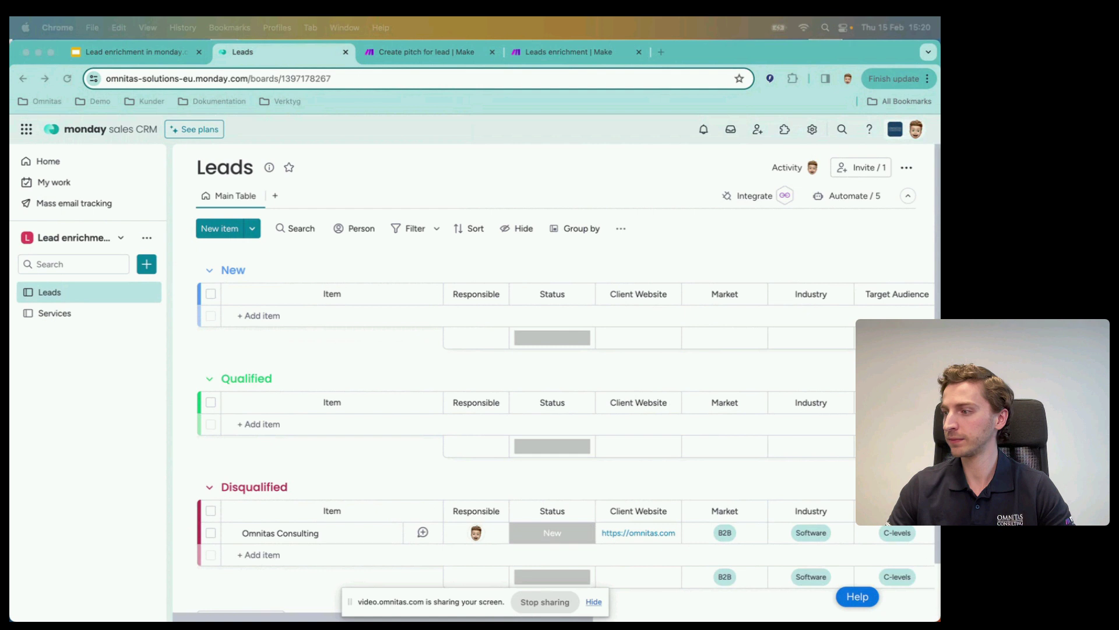
left_click(434, 175)
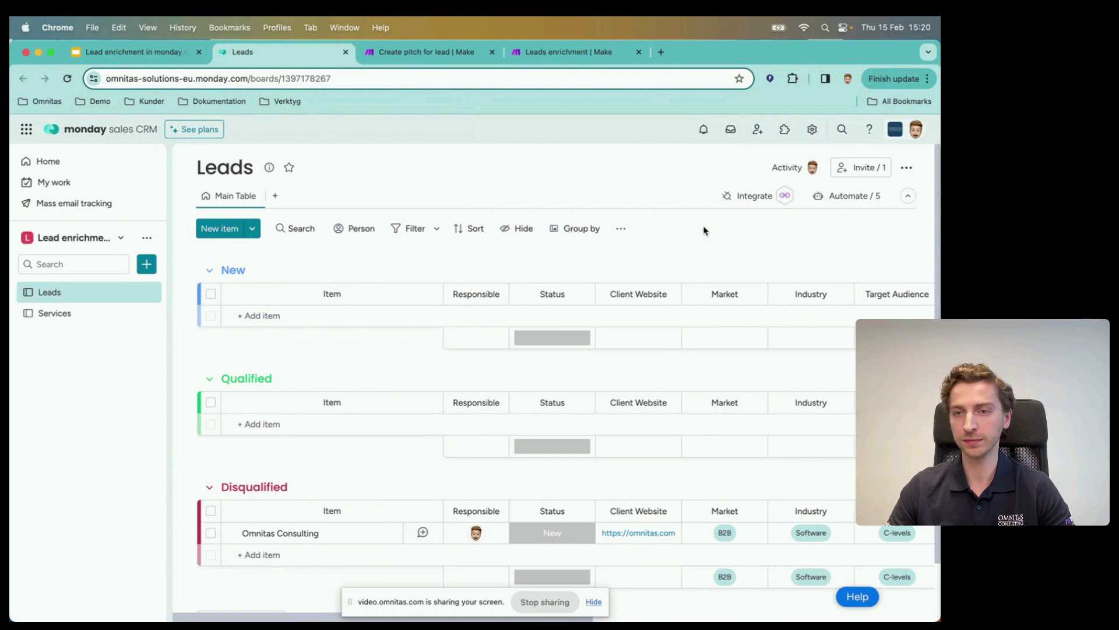
scroll(704, 231, "right", 10)
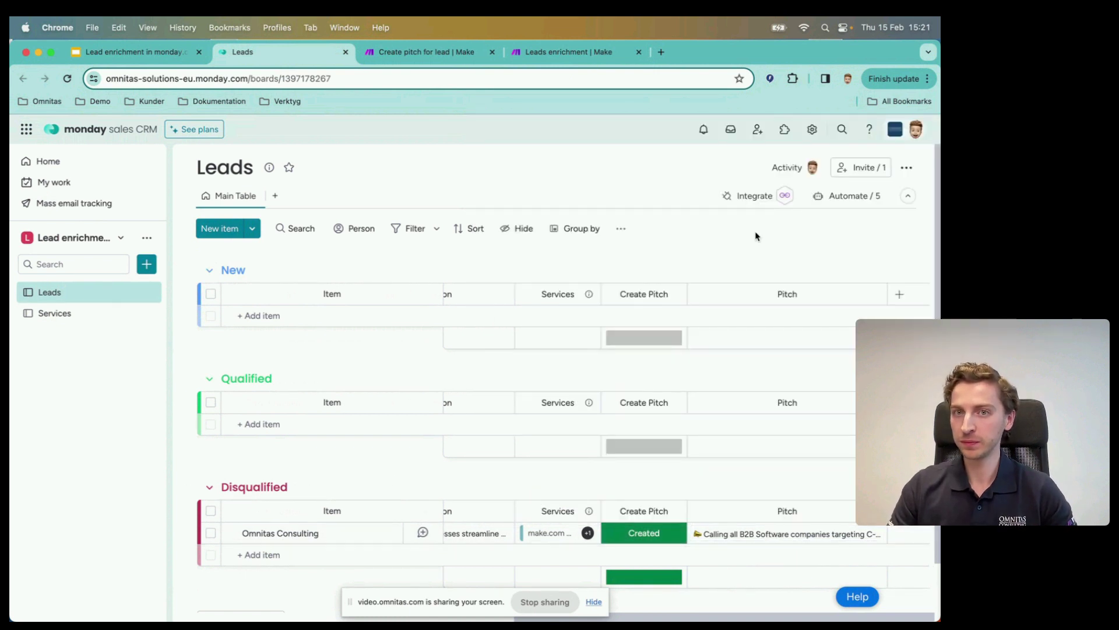
scroll(739, 242, "left", 10)
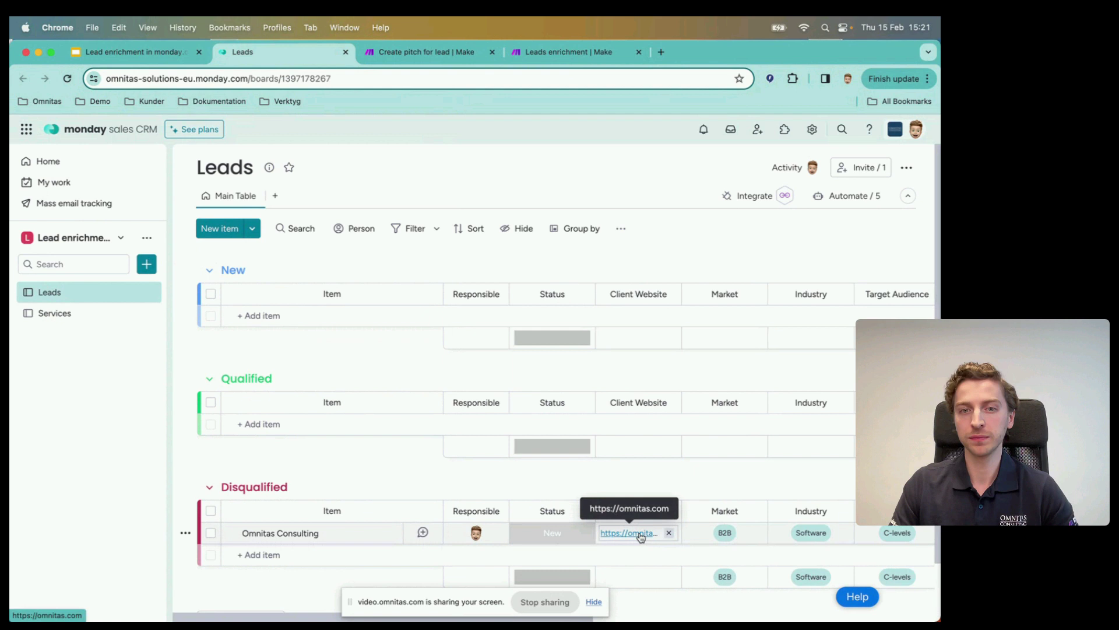
scroll(641, 536, "right", 10)
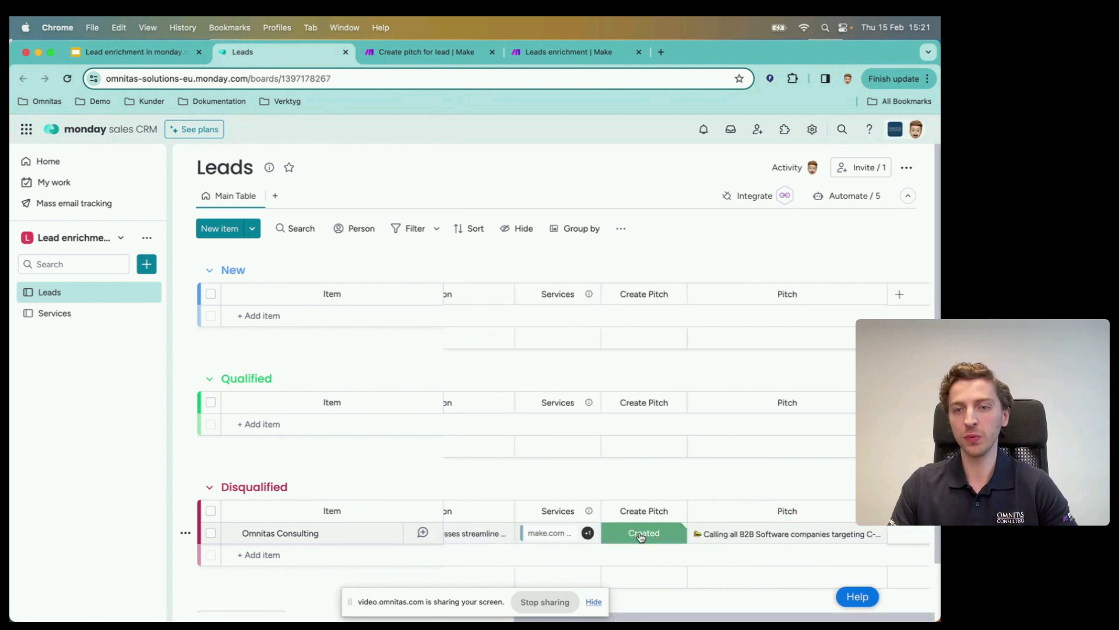